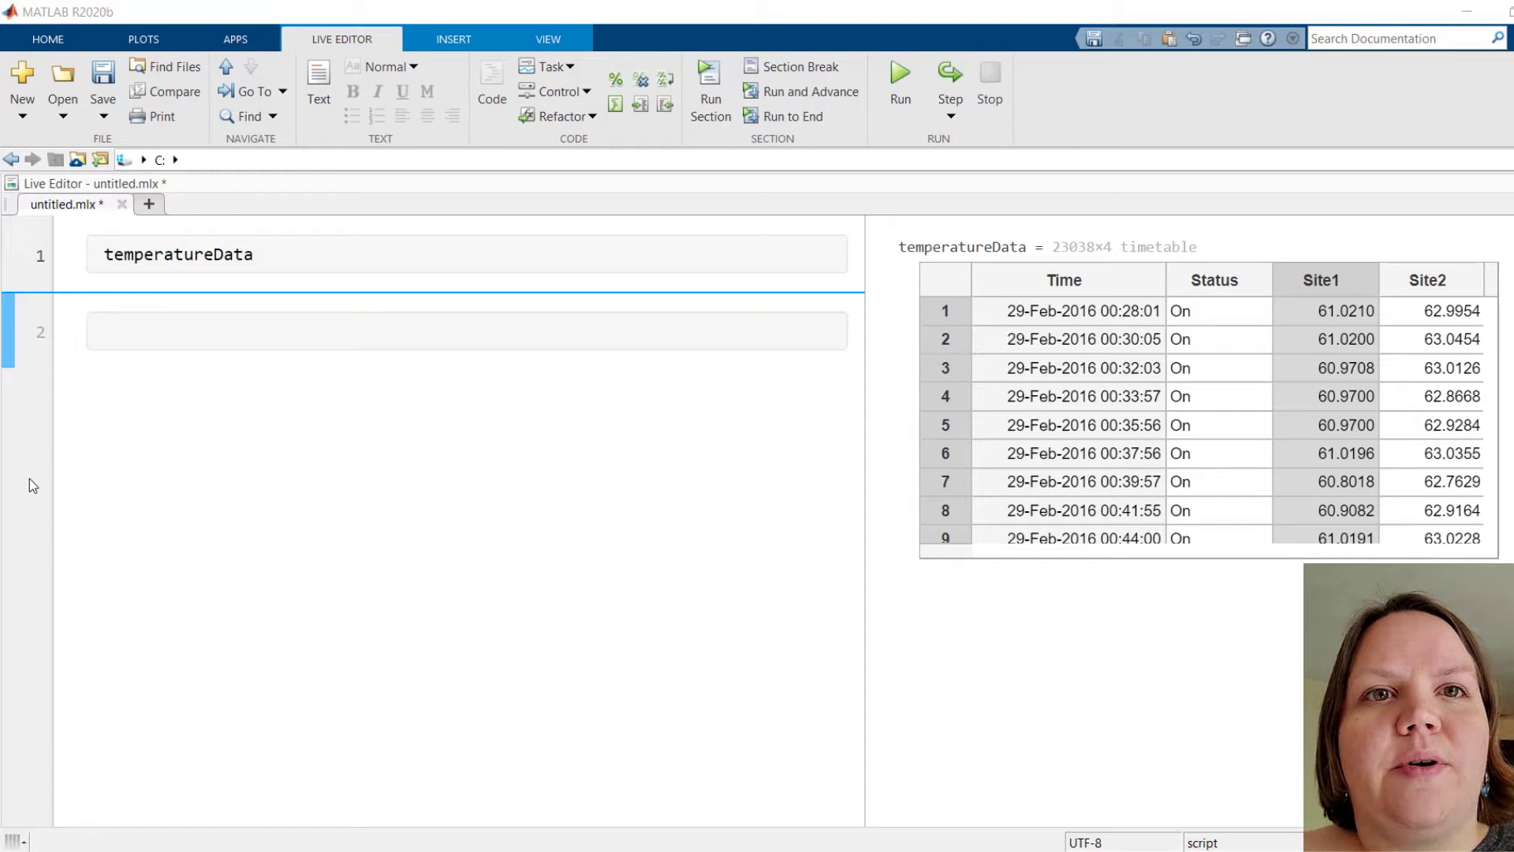
Step: Inspect the output table by widening its Time column and viewing the Status and Site1 filter options
left_click(30, 479)
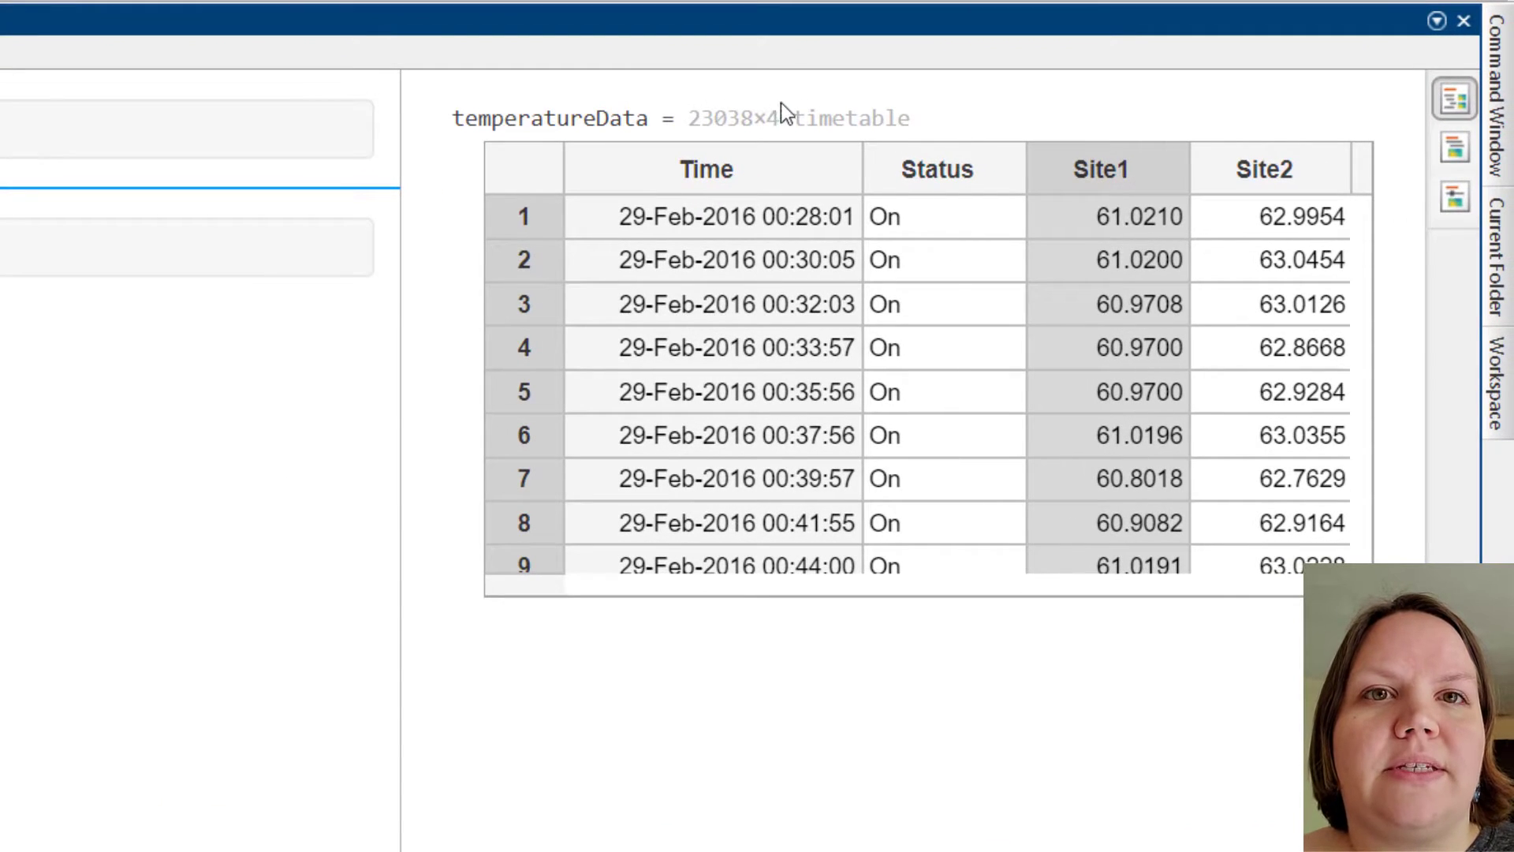
left_click_drag(857, 168, 881, 167)
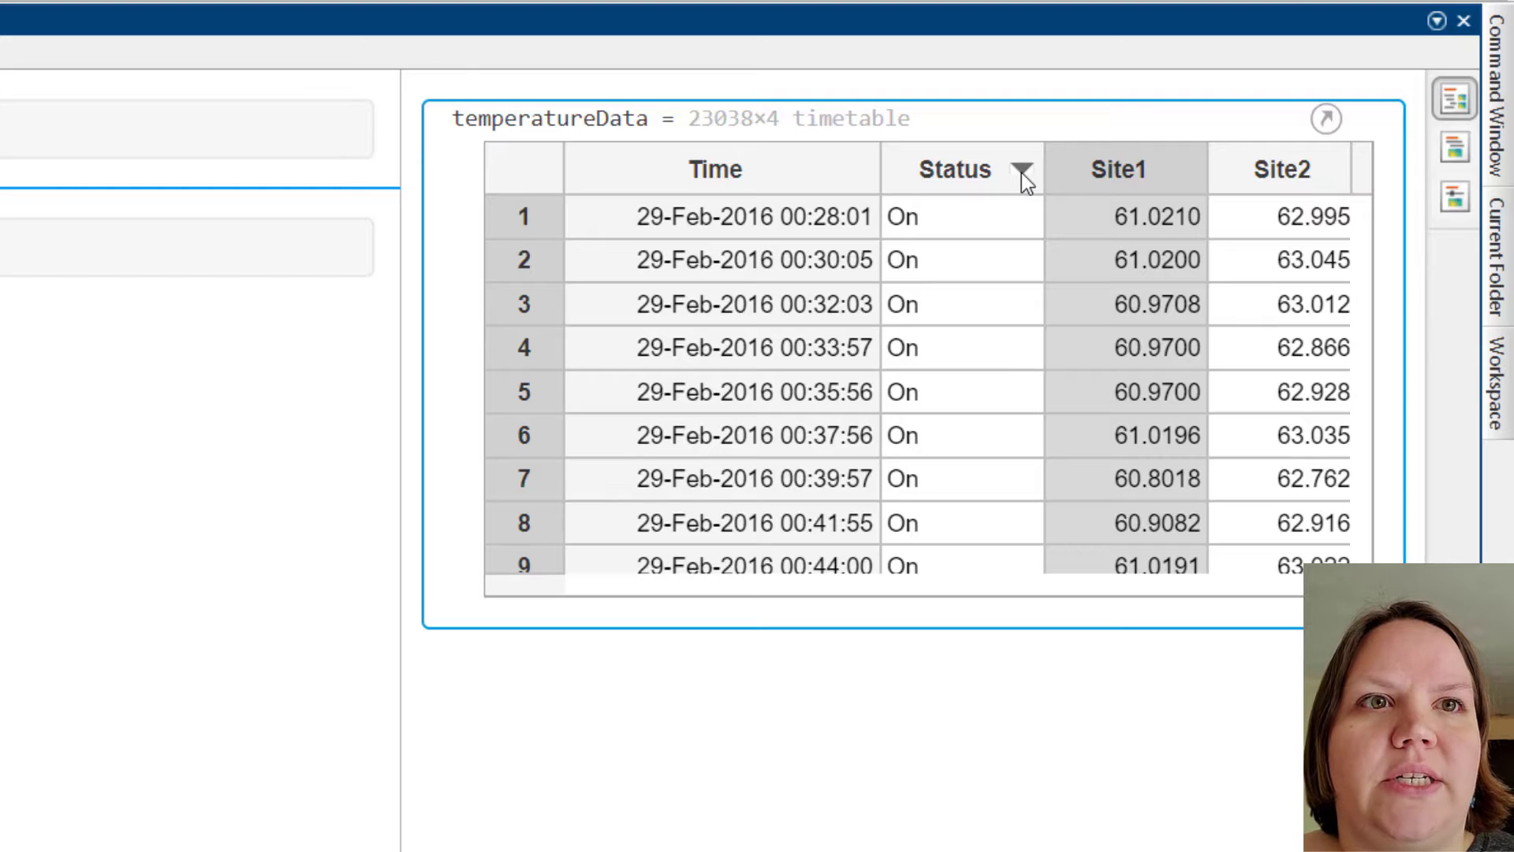
left_click(1021, 173)
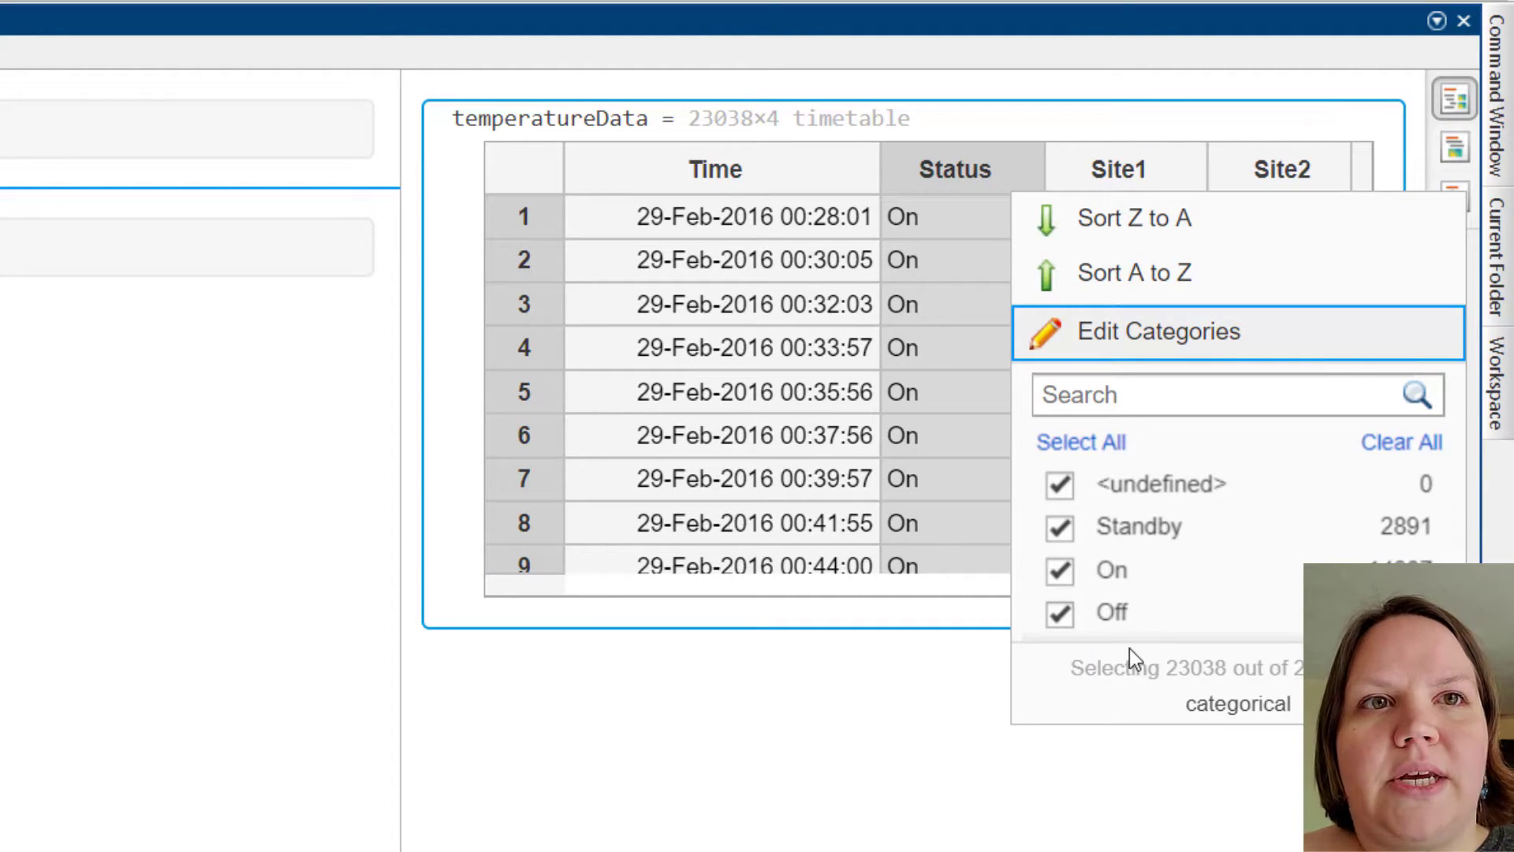
left_click(1184, 169)
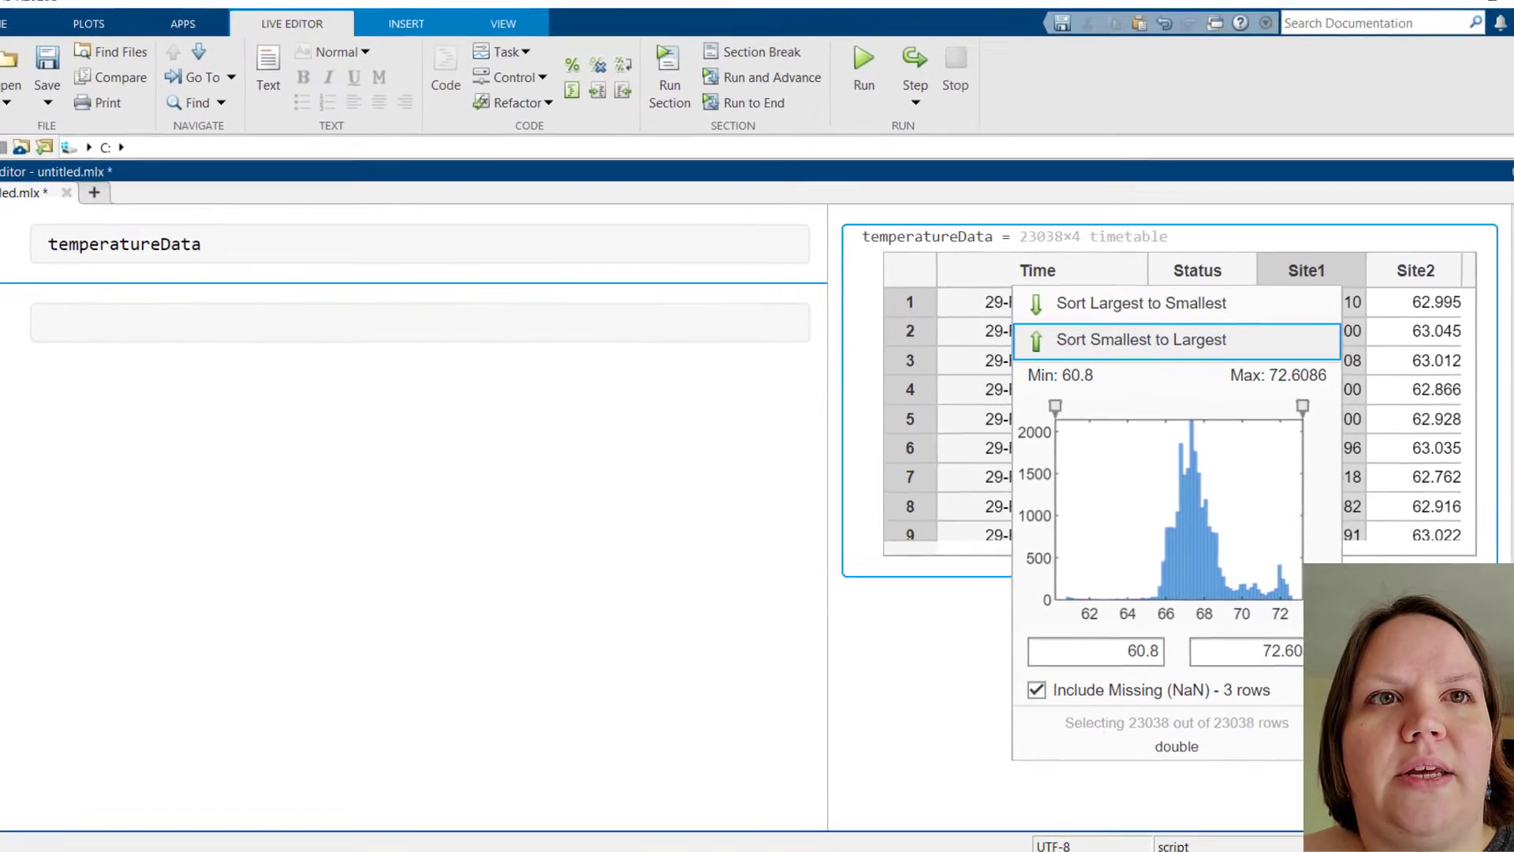
key("Escape")
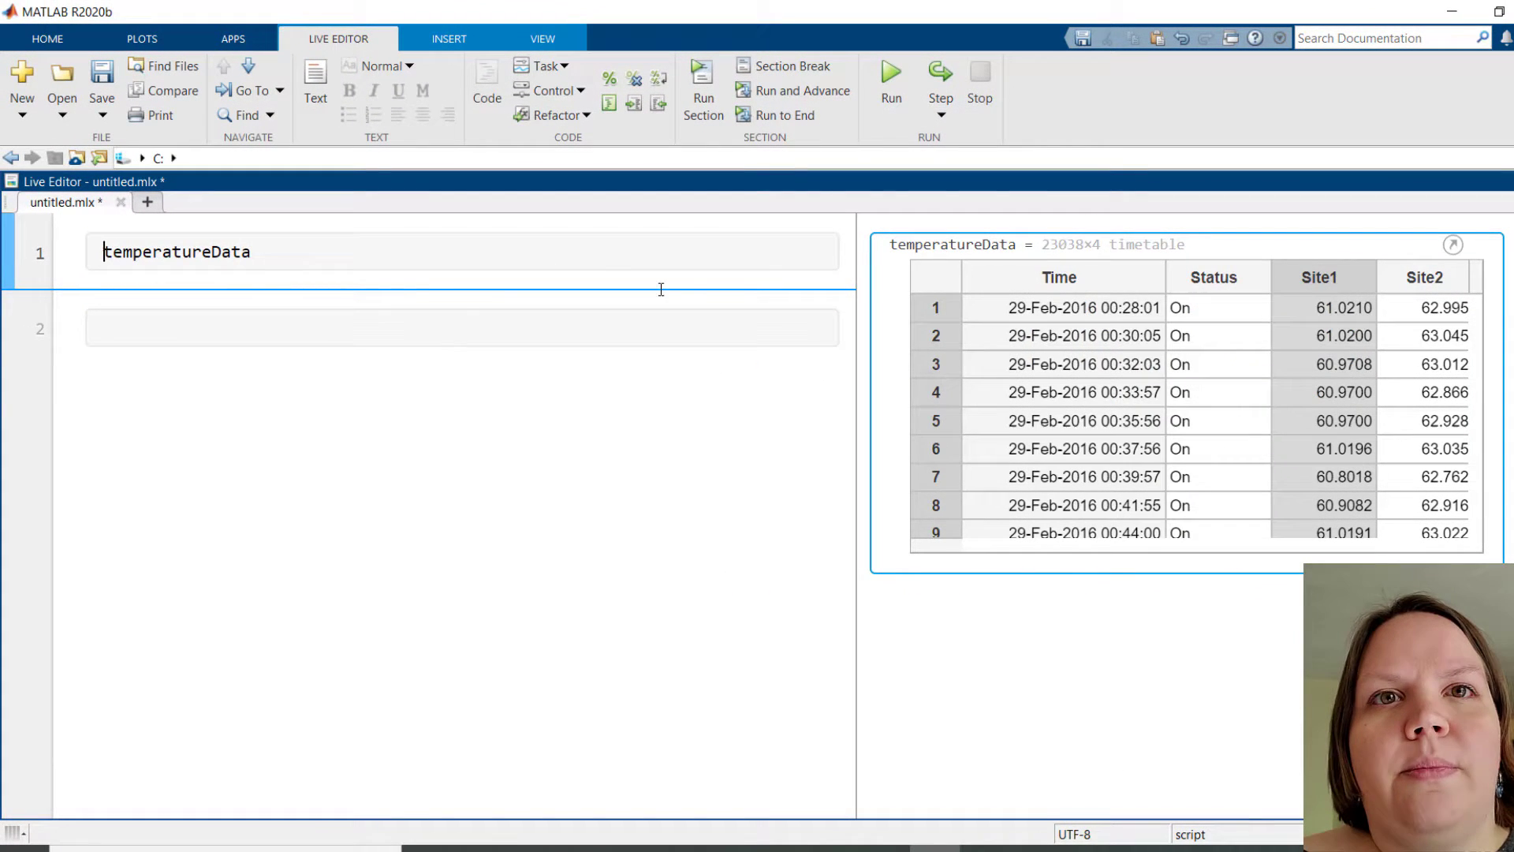
Step: Insert a Retime Timetable task on the empty second line of the script
left_click(425, 332)
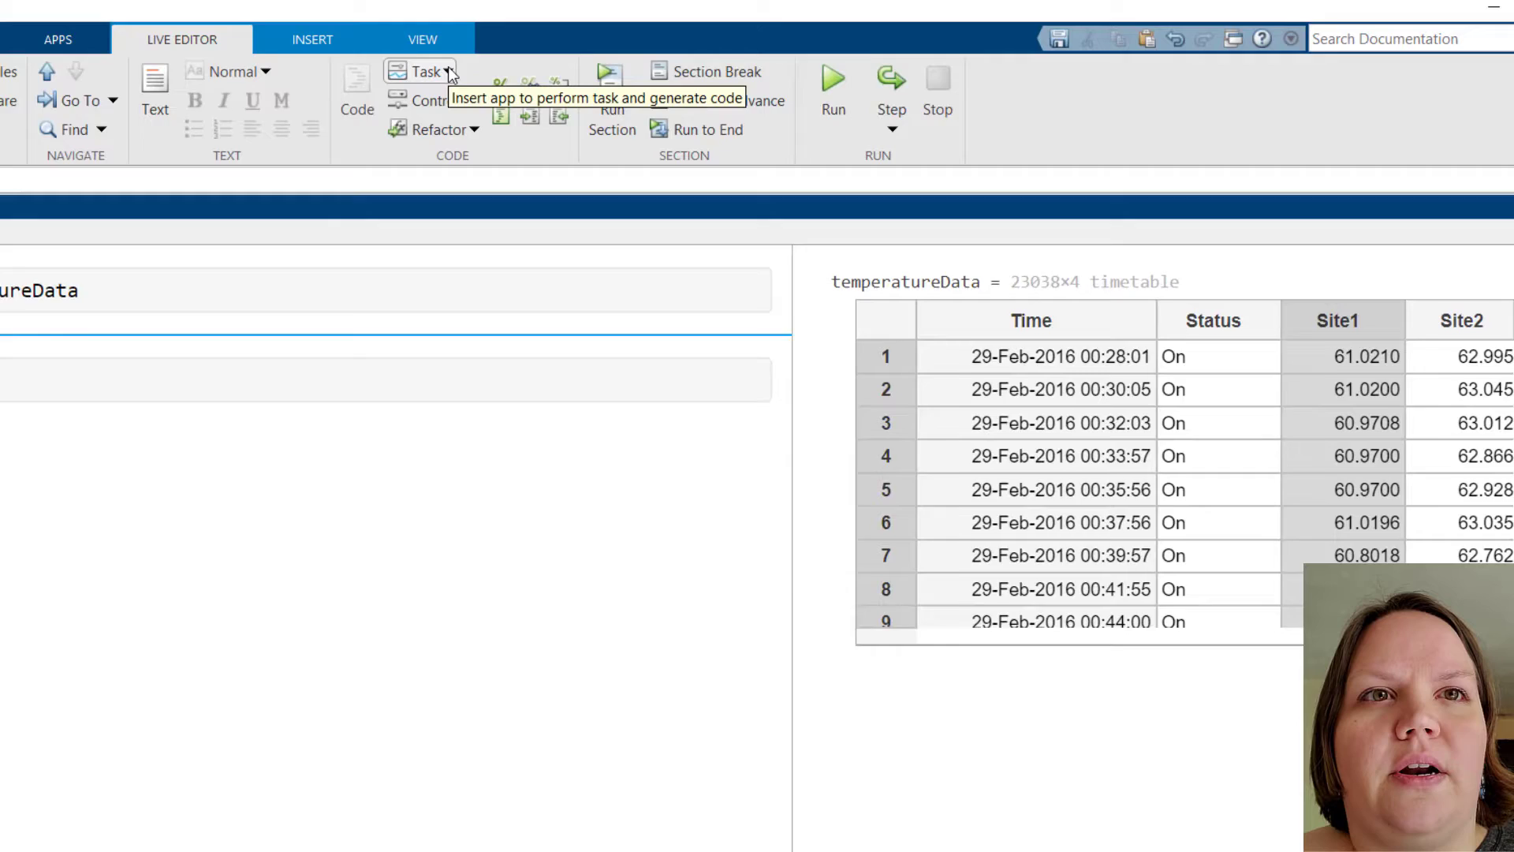
left_click(258, 79)
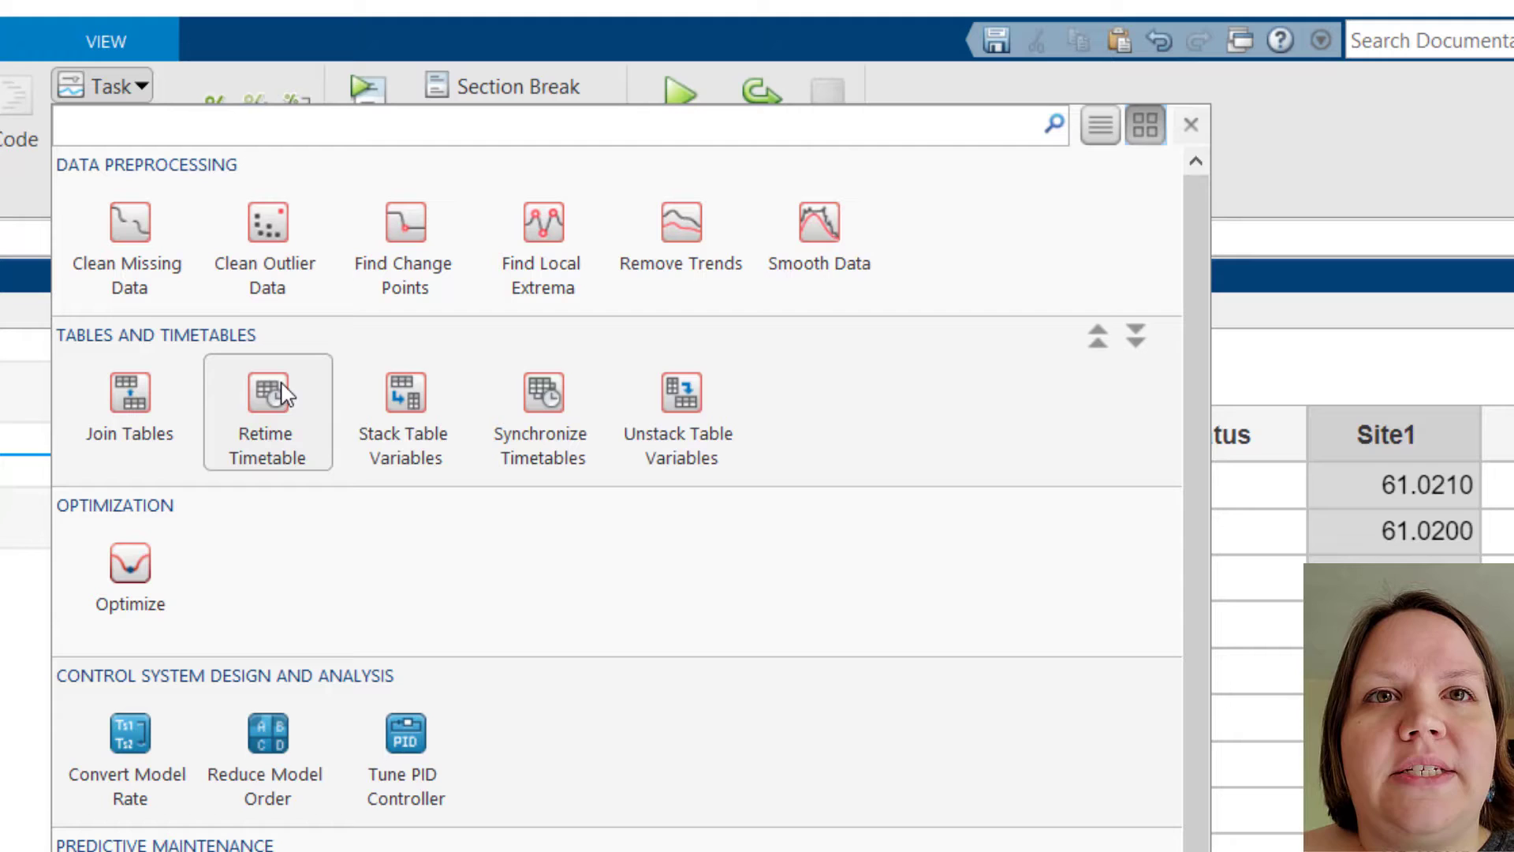
left_click(286, 439)
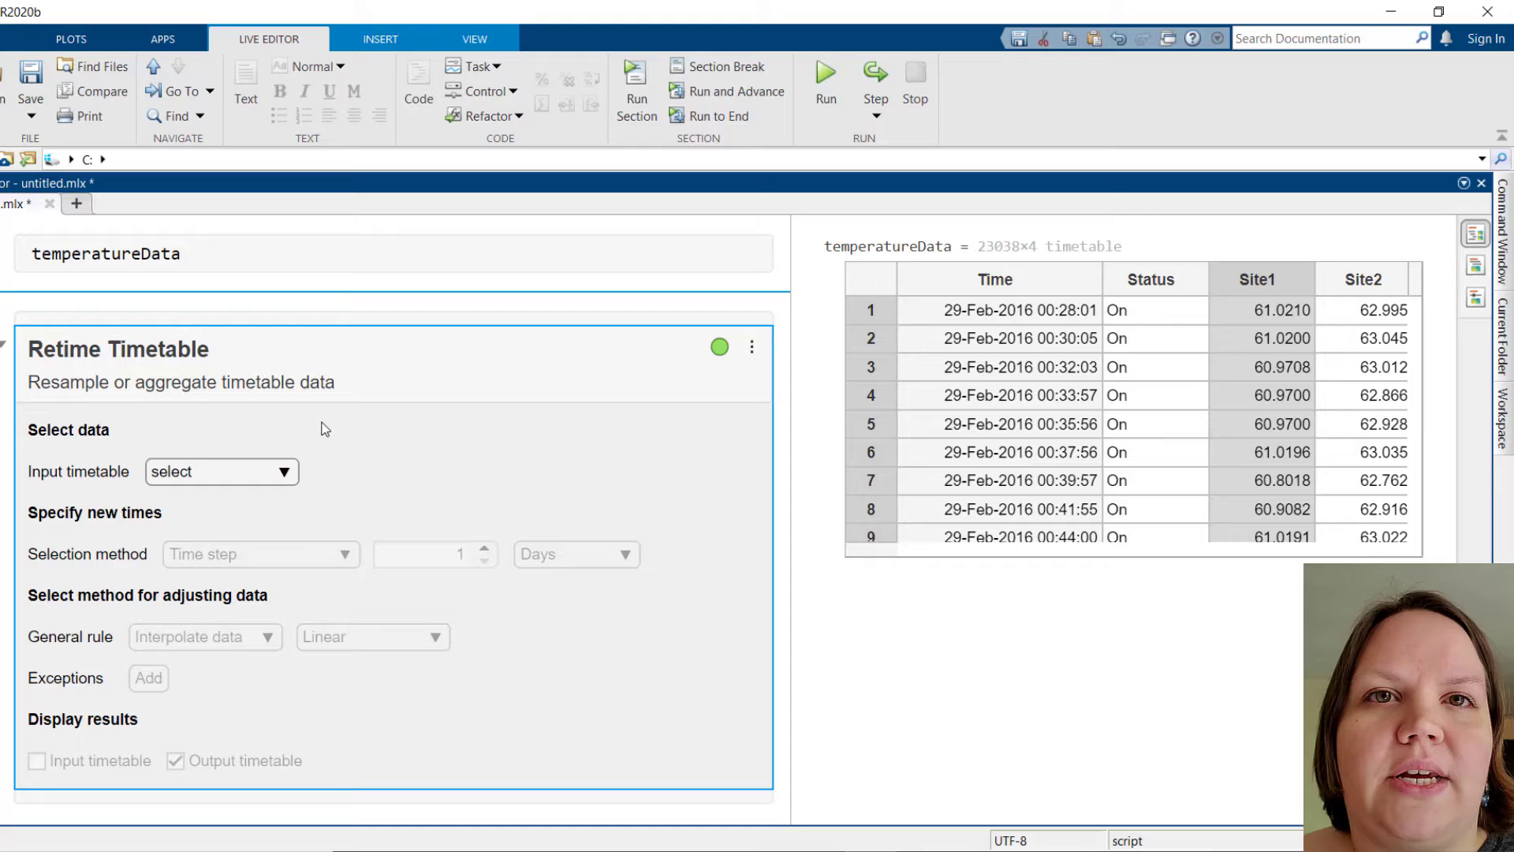
Step: Choose temperatureData as the task's input timetable
left_click(291, 467)
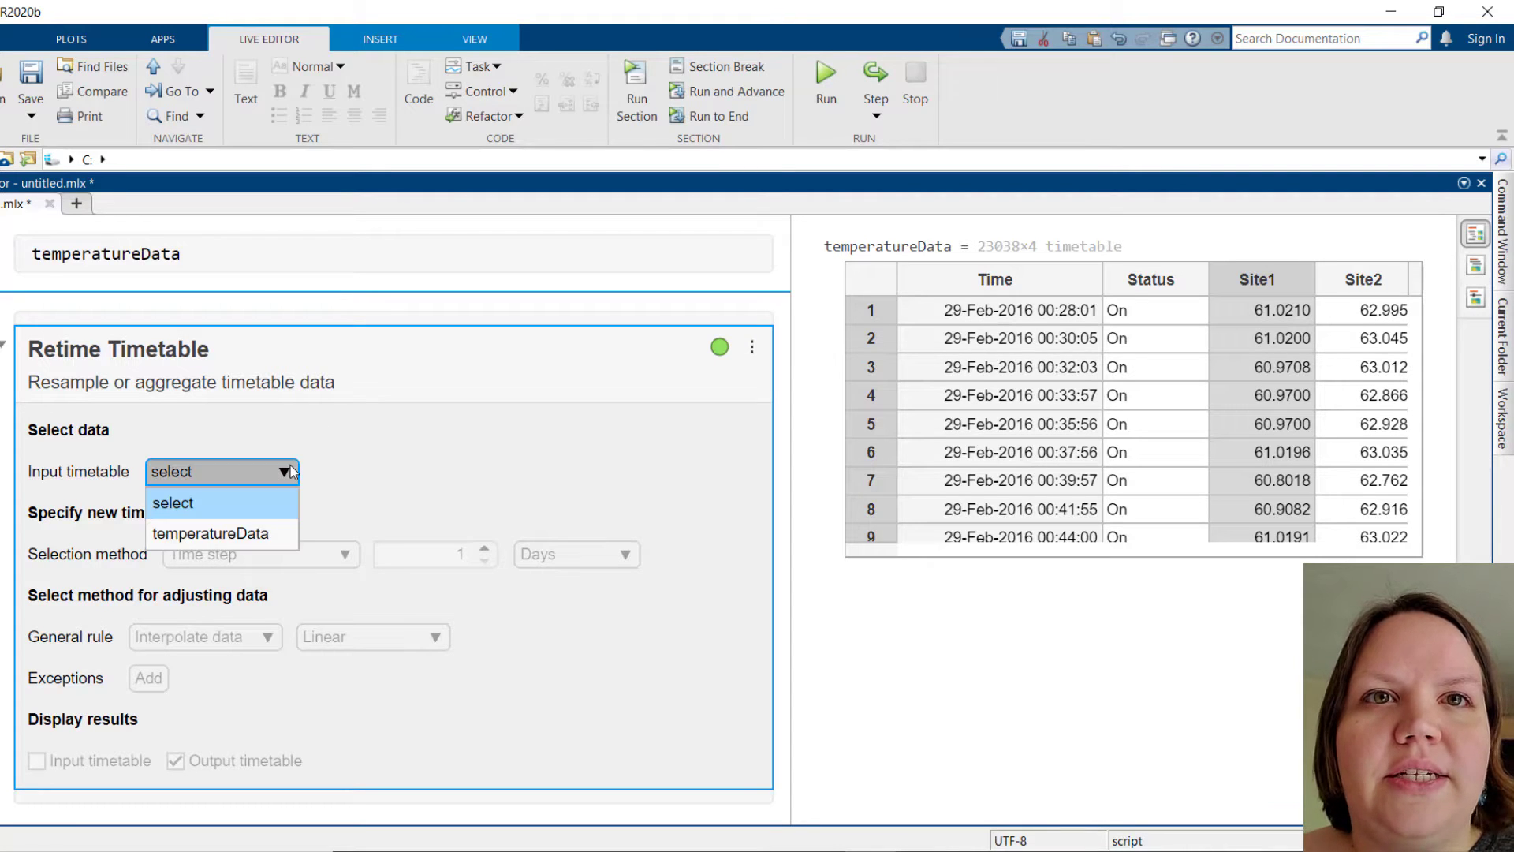
left_click(240, 535)
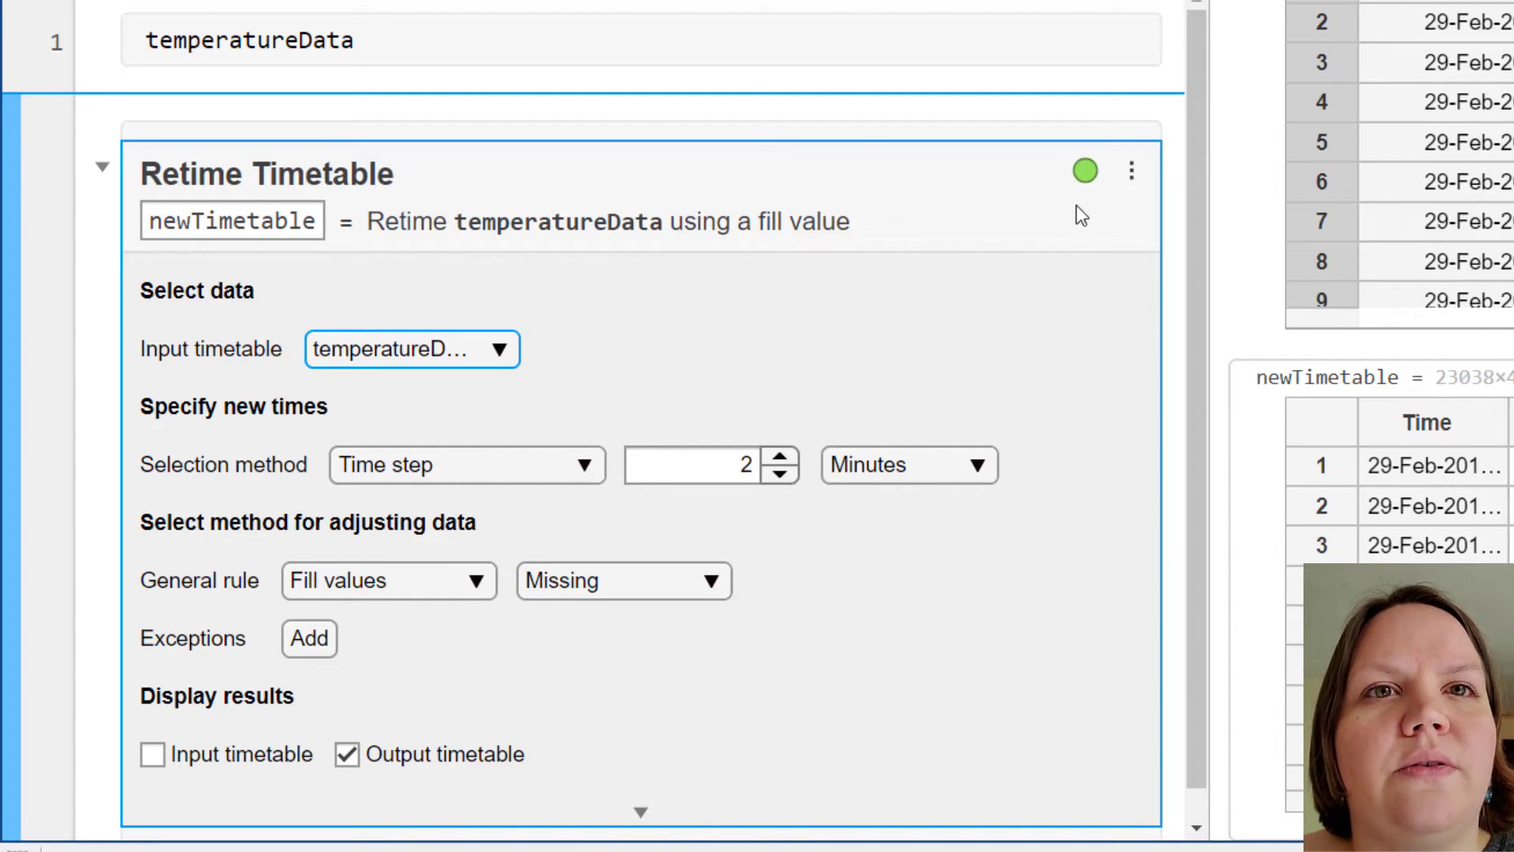
Step: Turn off the task's autorun and rename its output variable to regularTemps
left_click(1084, 172)
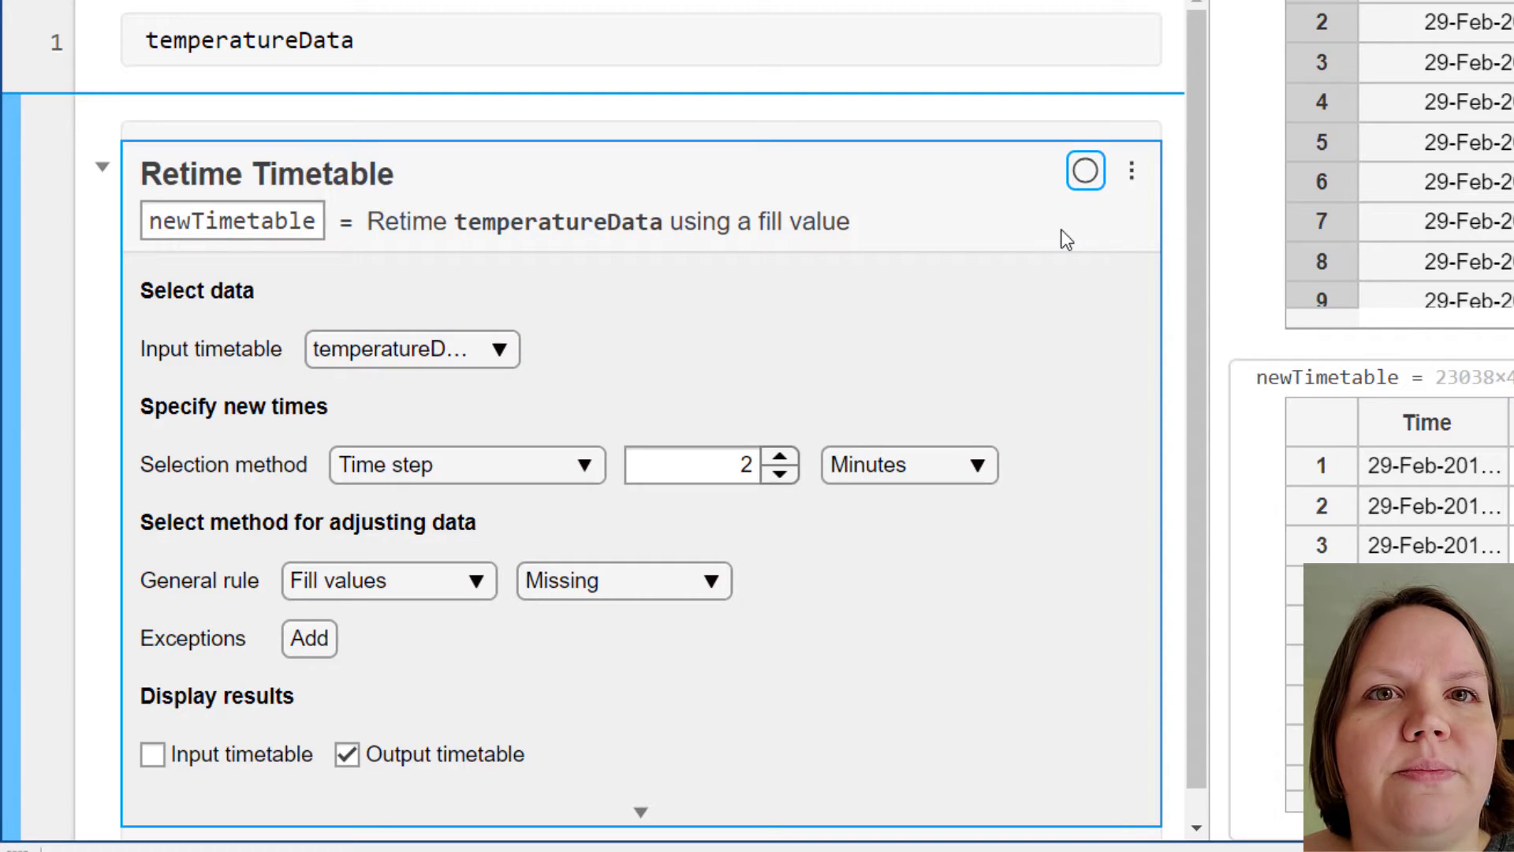
double_click(281, 217)
type("re")
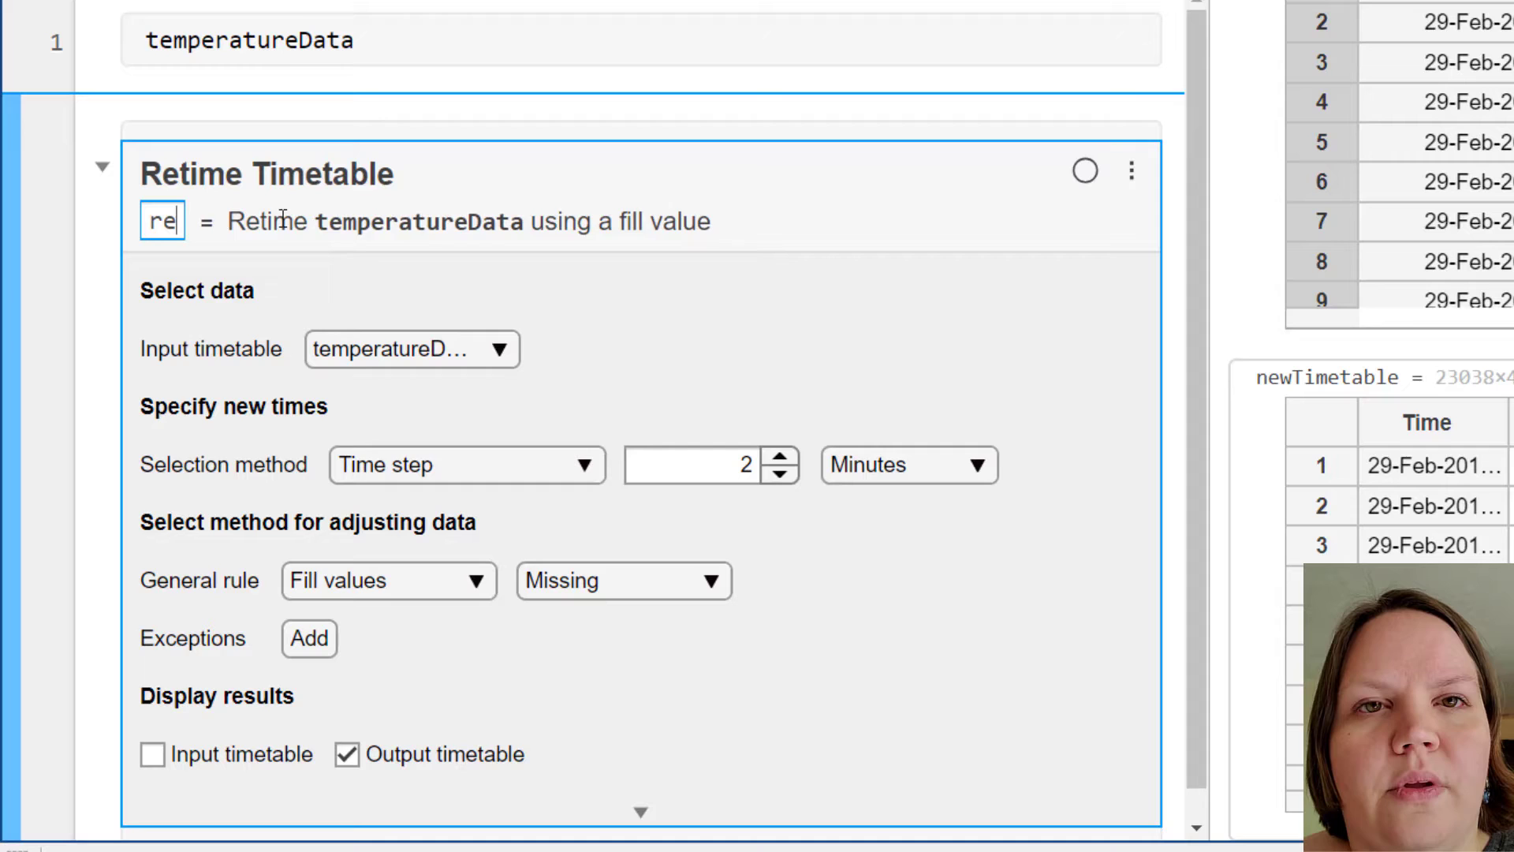
type("gularTemps")
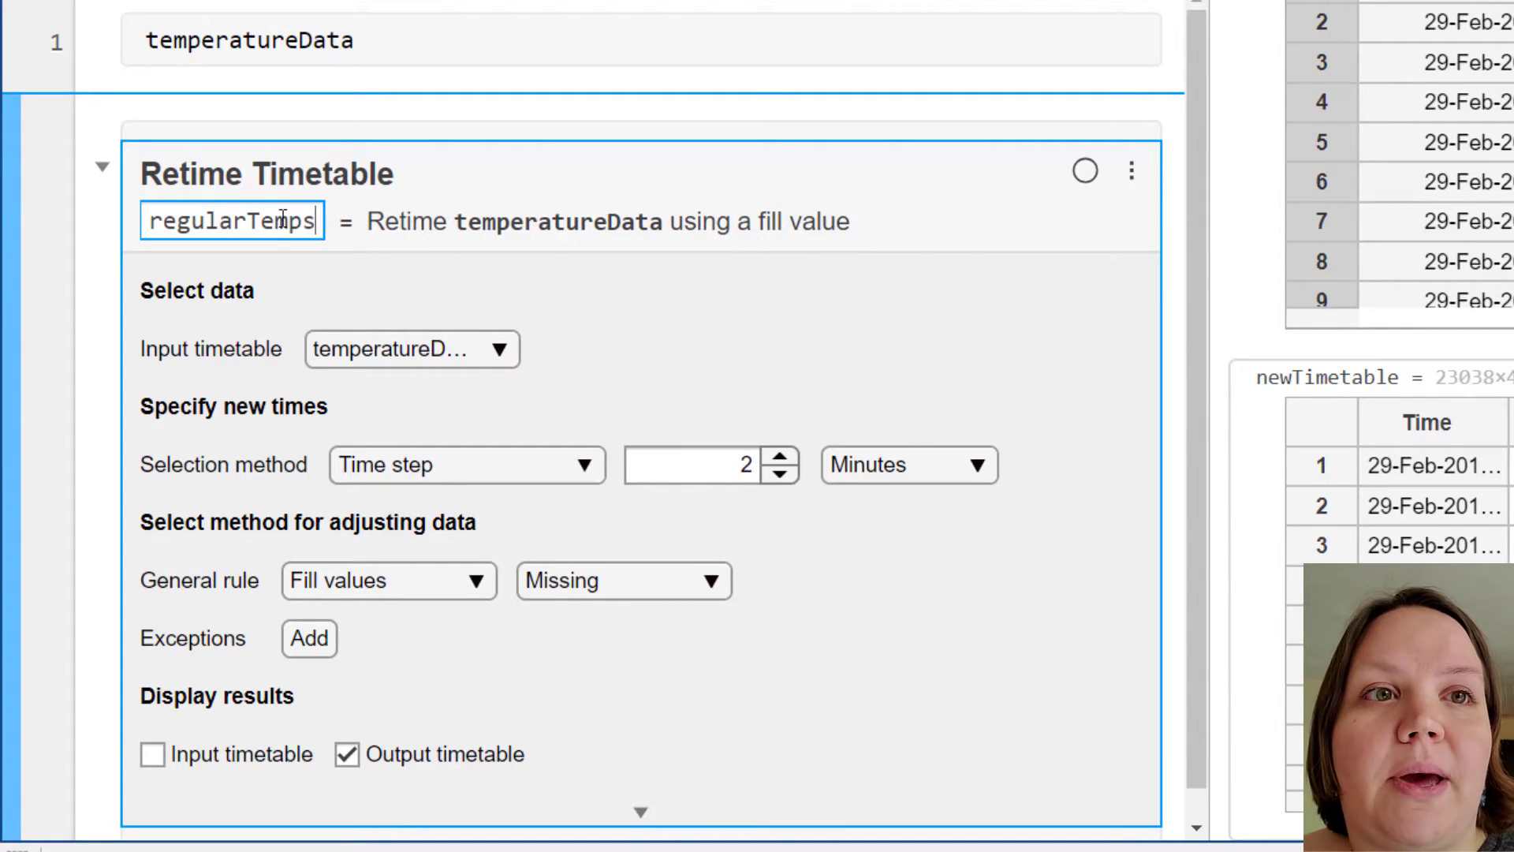
left_click(622, 312)
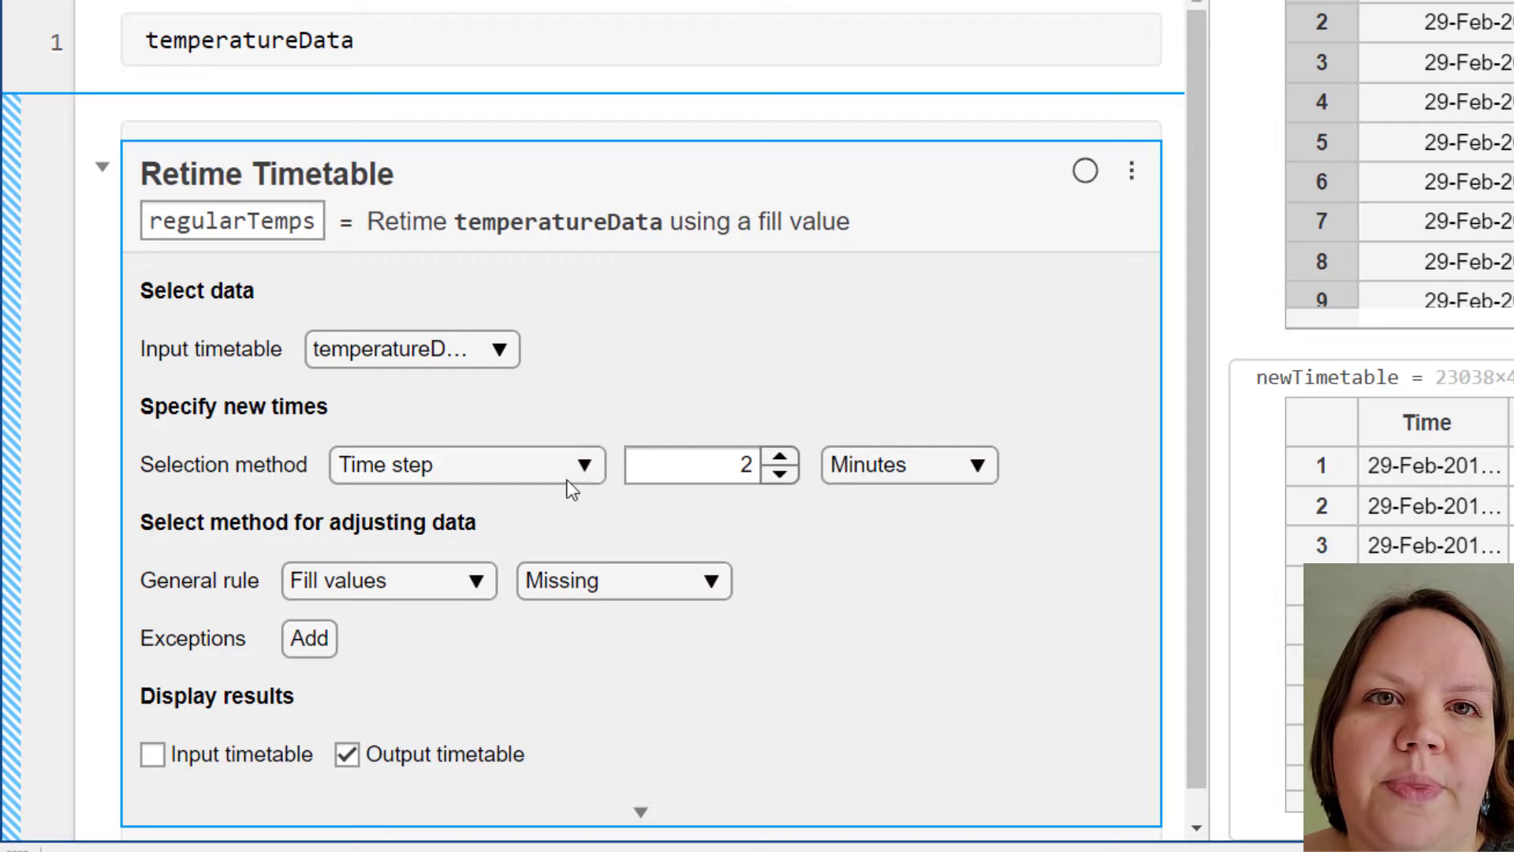
Step: Set the general rule to Interpolate data and fill Status with the nearest value
left_click(451, 584)
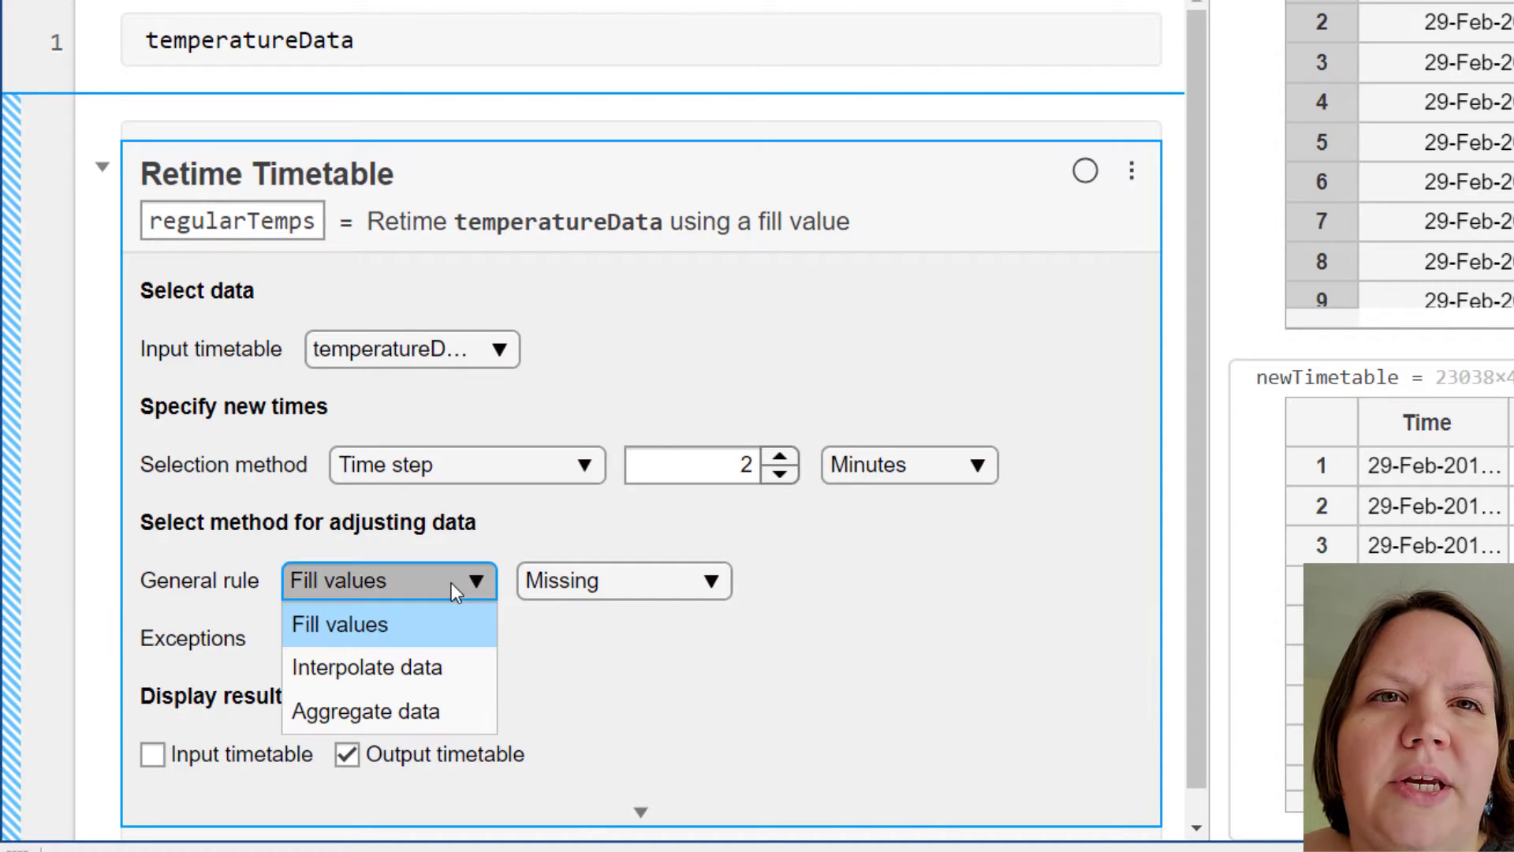
left_click(409, 666)
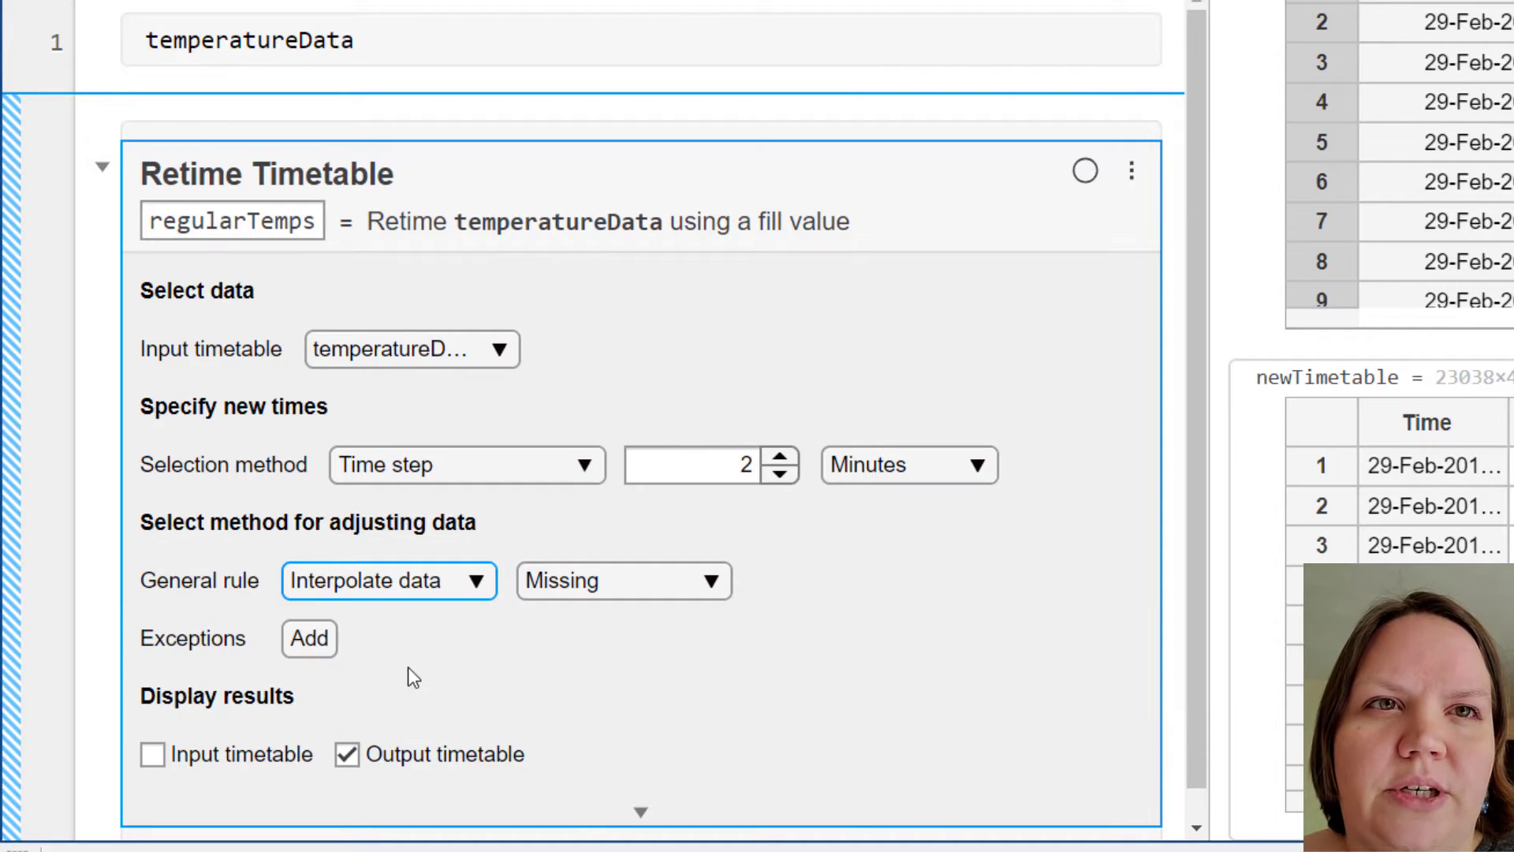
left_click(452, 754)
left_click(452, 754)
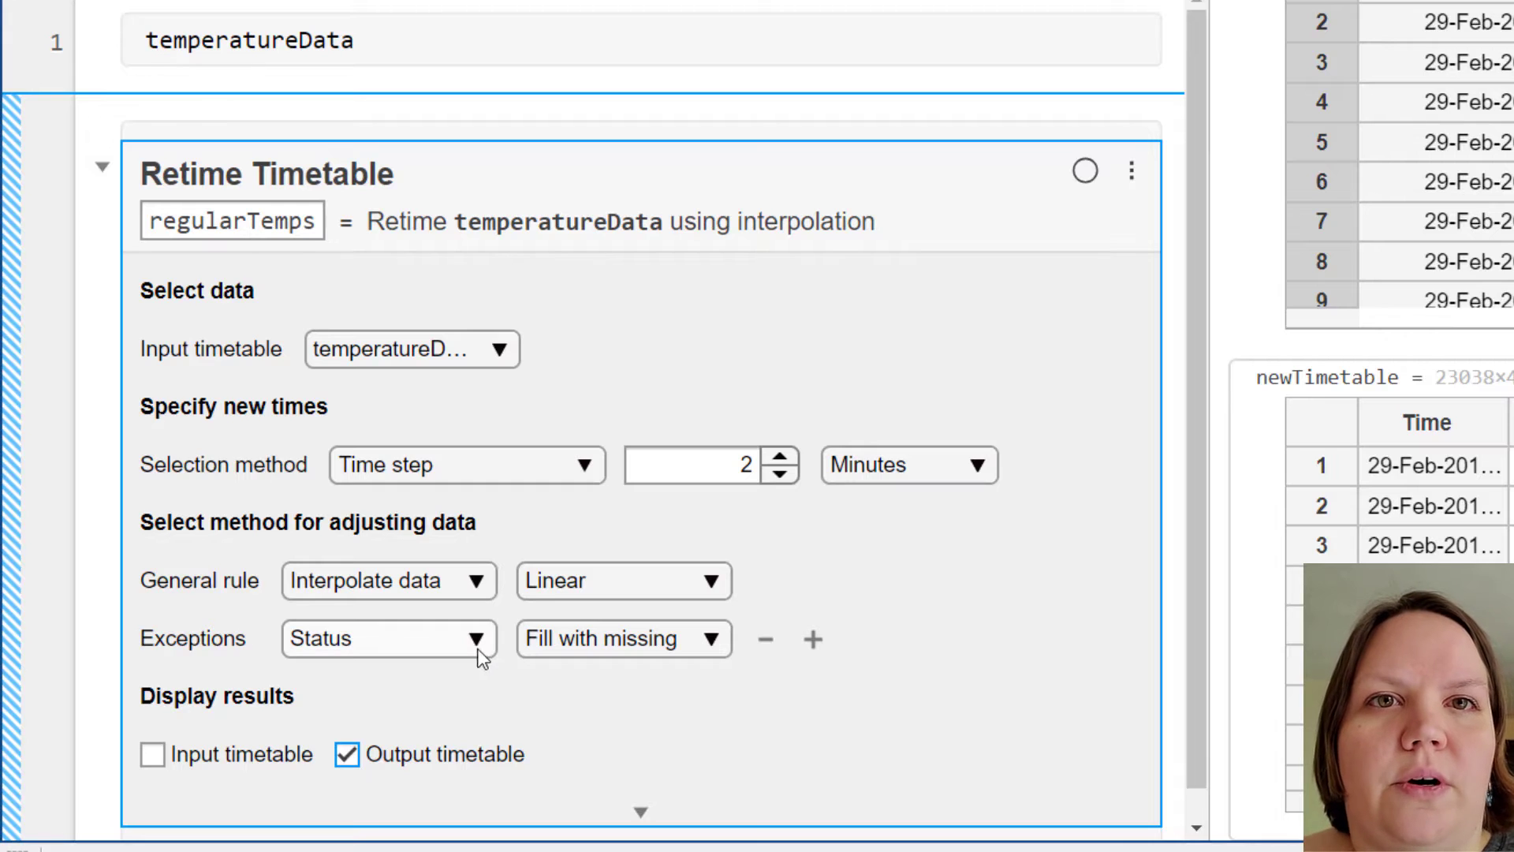
left_click(724, 645)
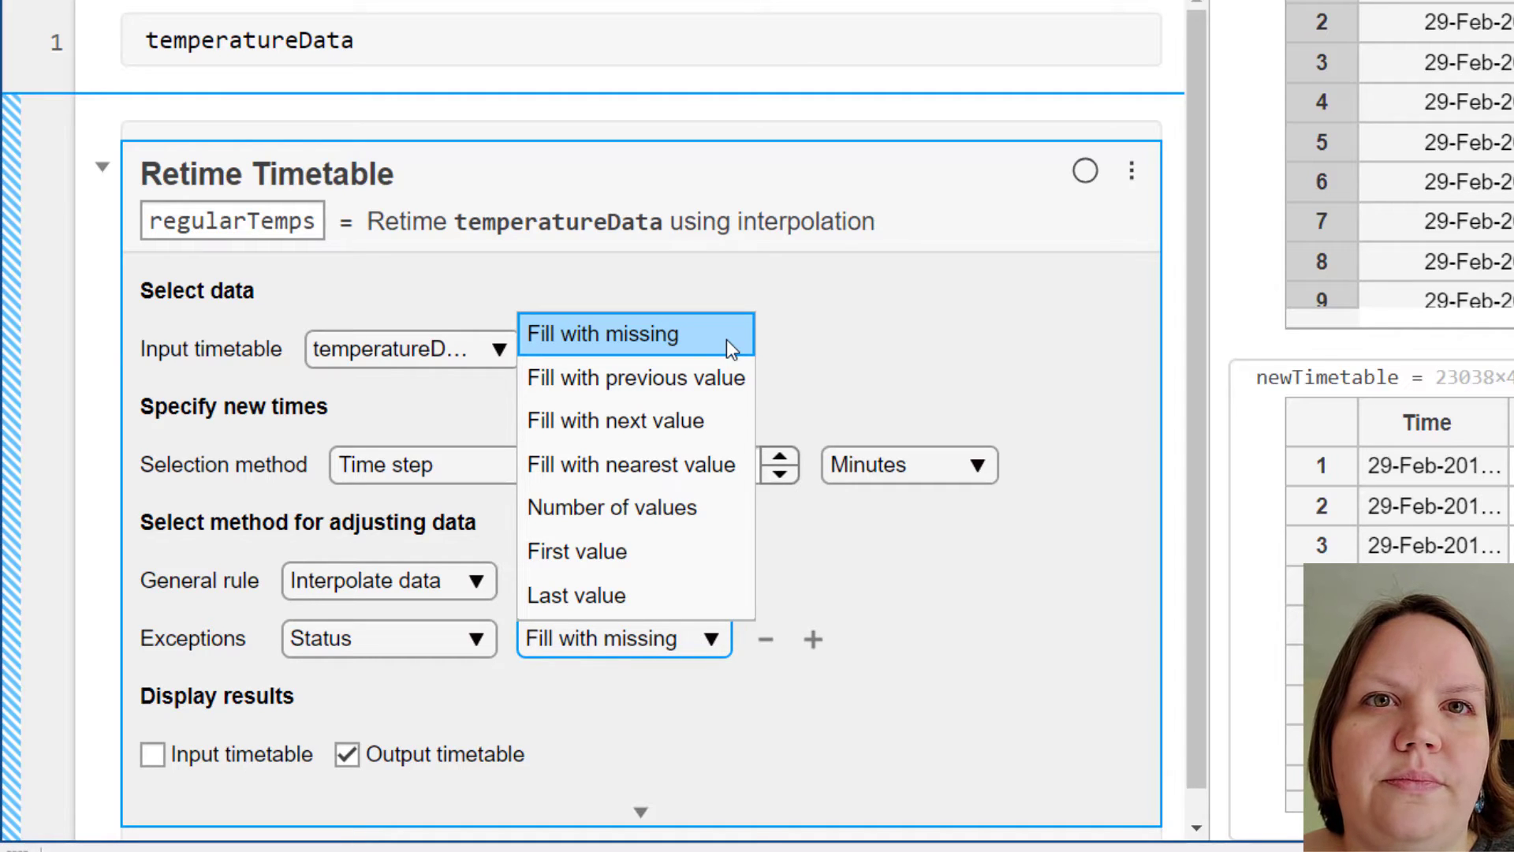
left_click(643, 468)
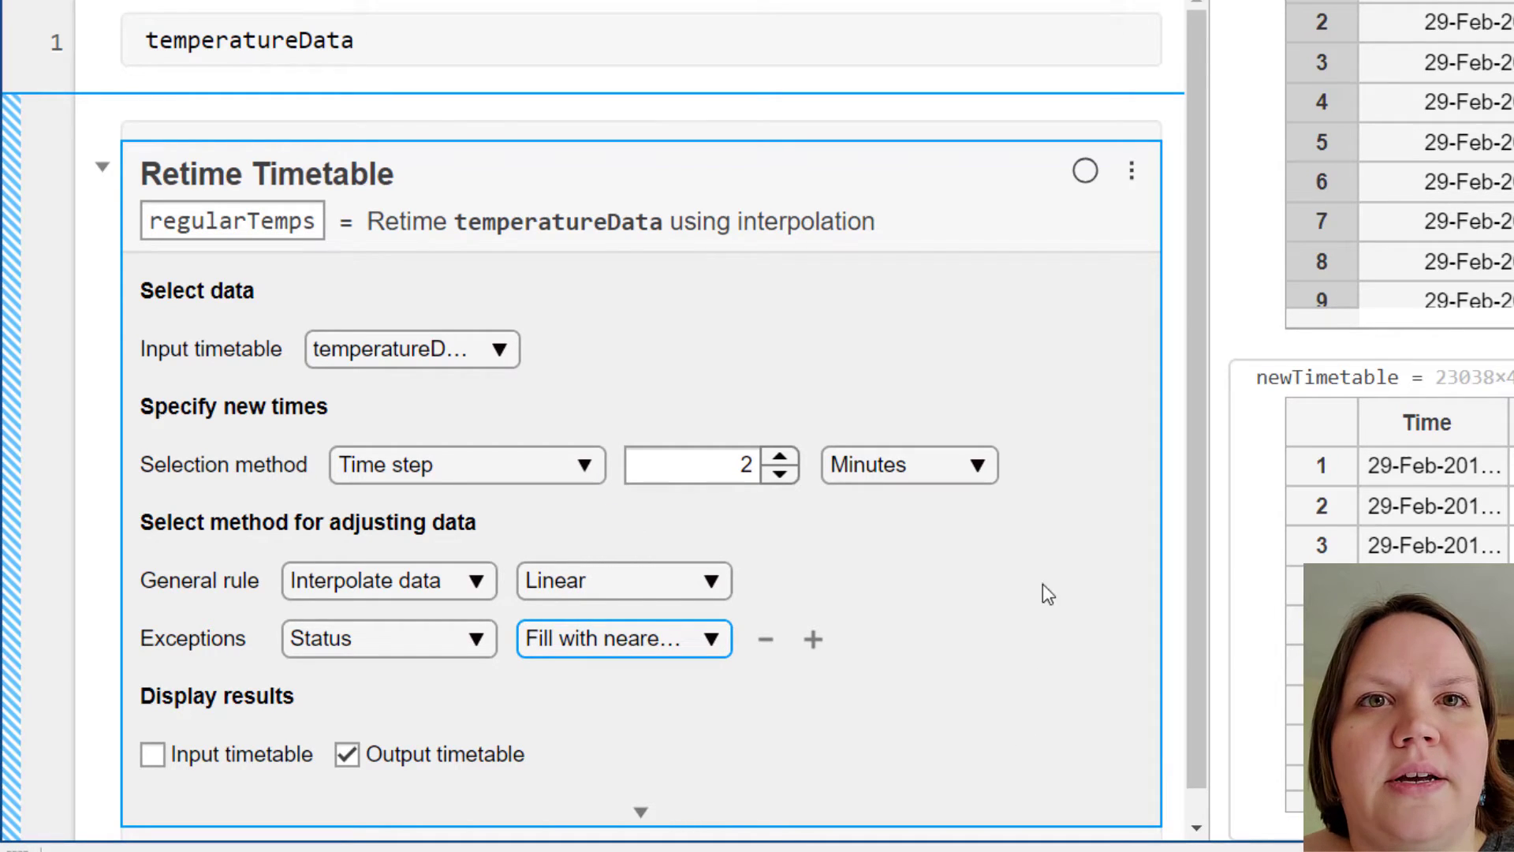
left_click(1085, 171)
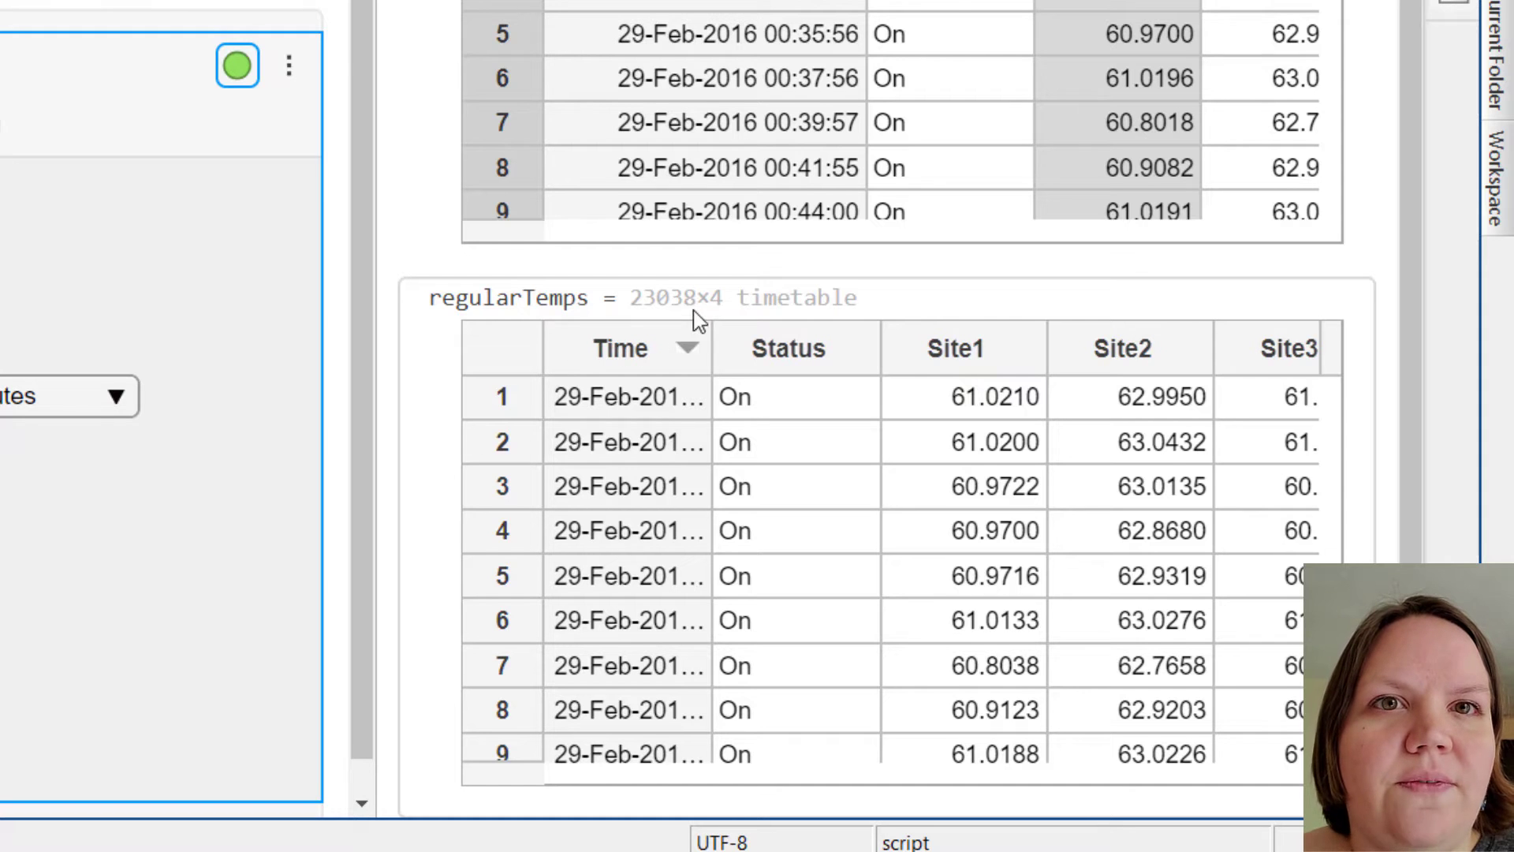
left_click_drag(715, 347, 821, 344)
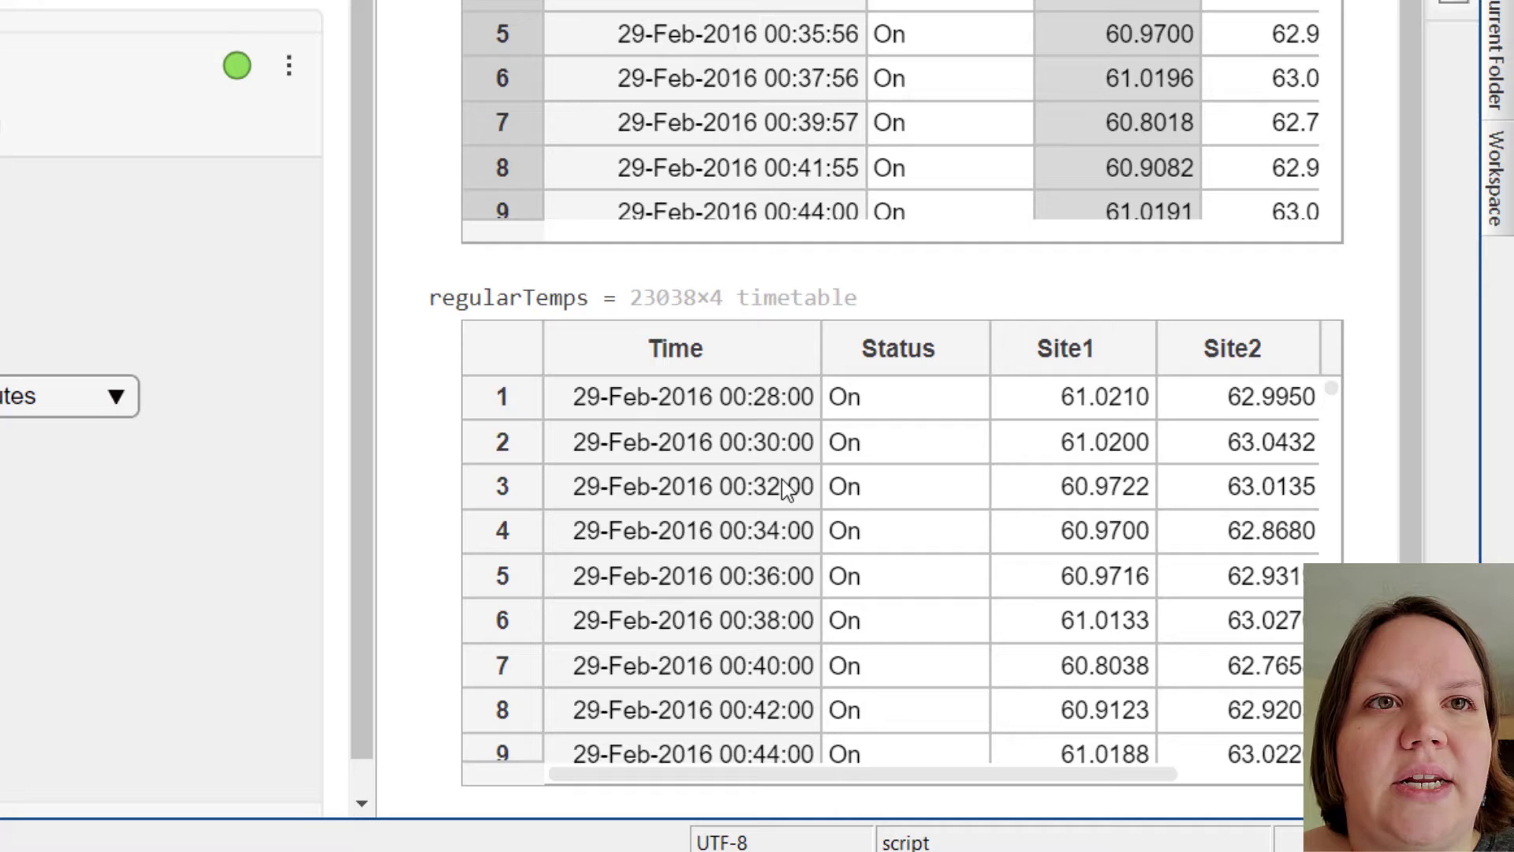
left_click_drag(788, 774, 897, 777)
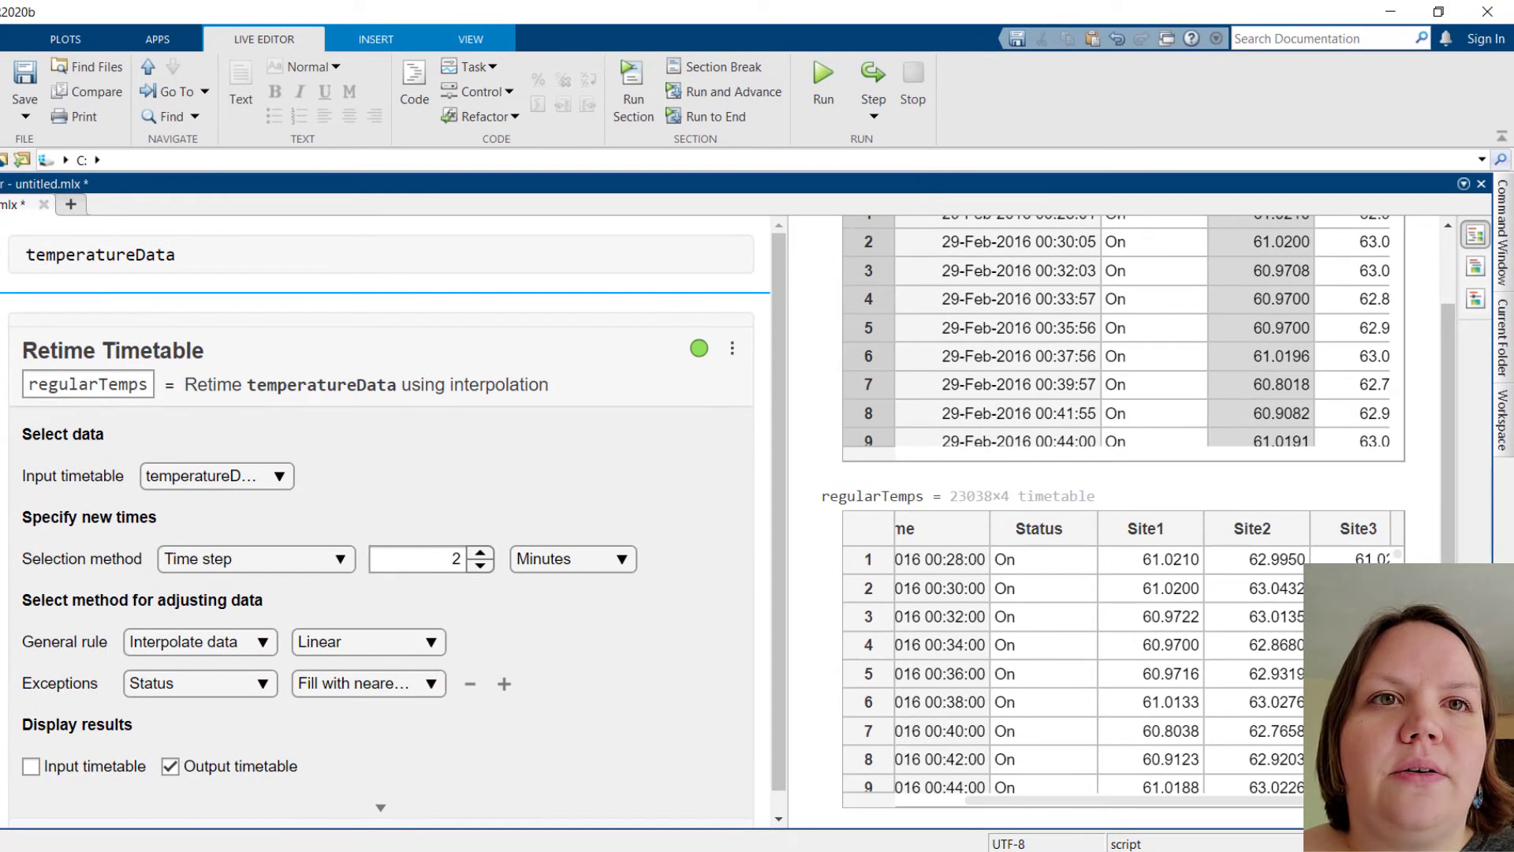
Step: Change the retiming time step to 10 minutes
scroll(1143, 658, "right", 1)
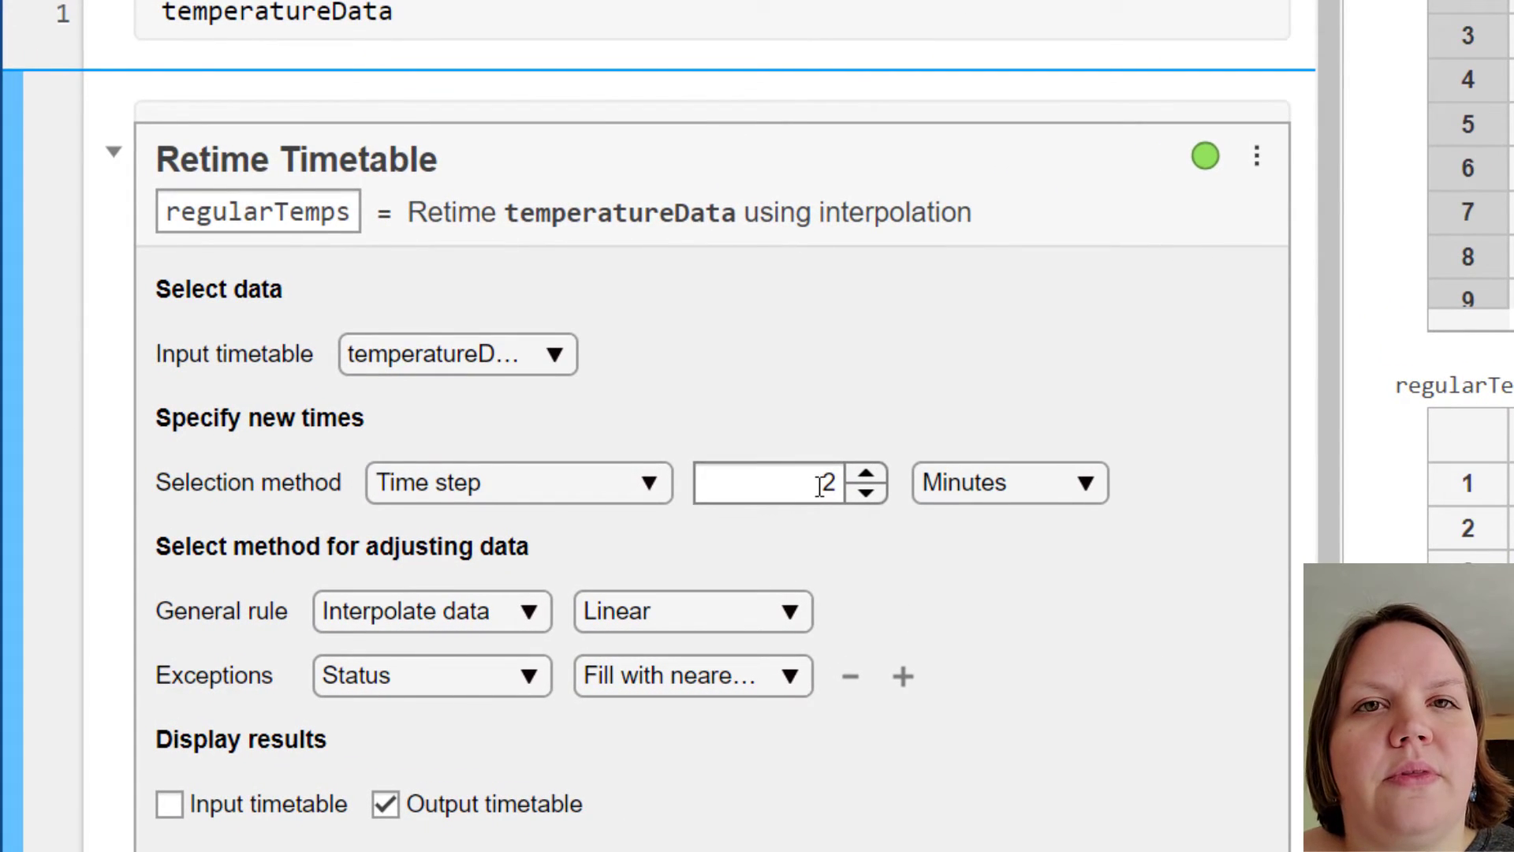
double_click(820, 486)
type("10")
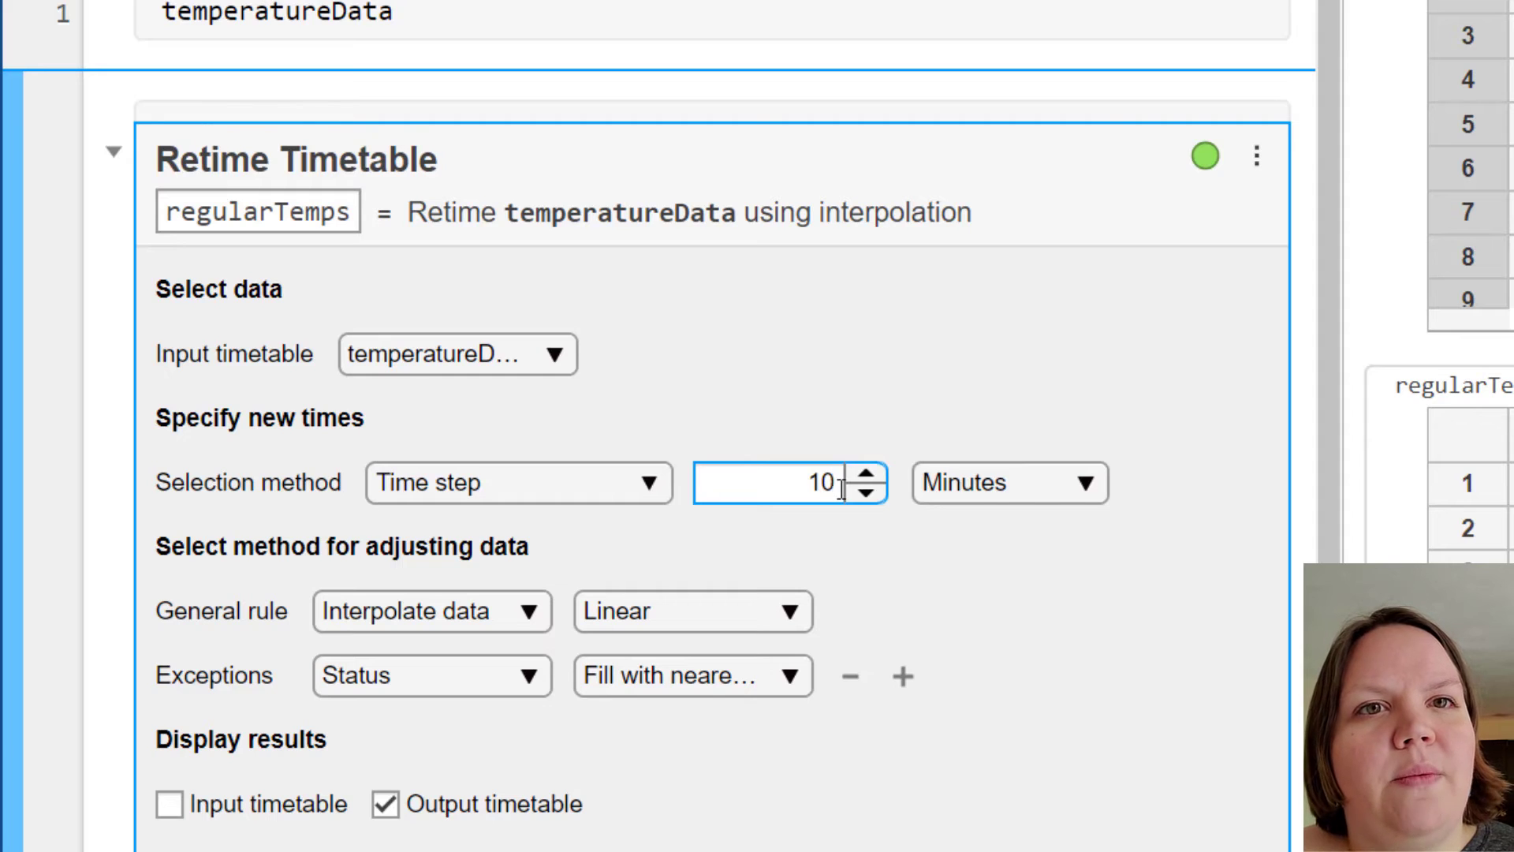
left_click(825, 539)
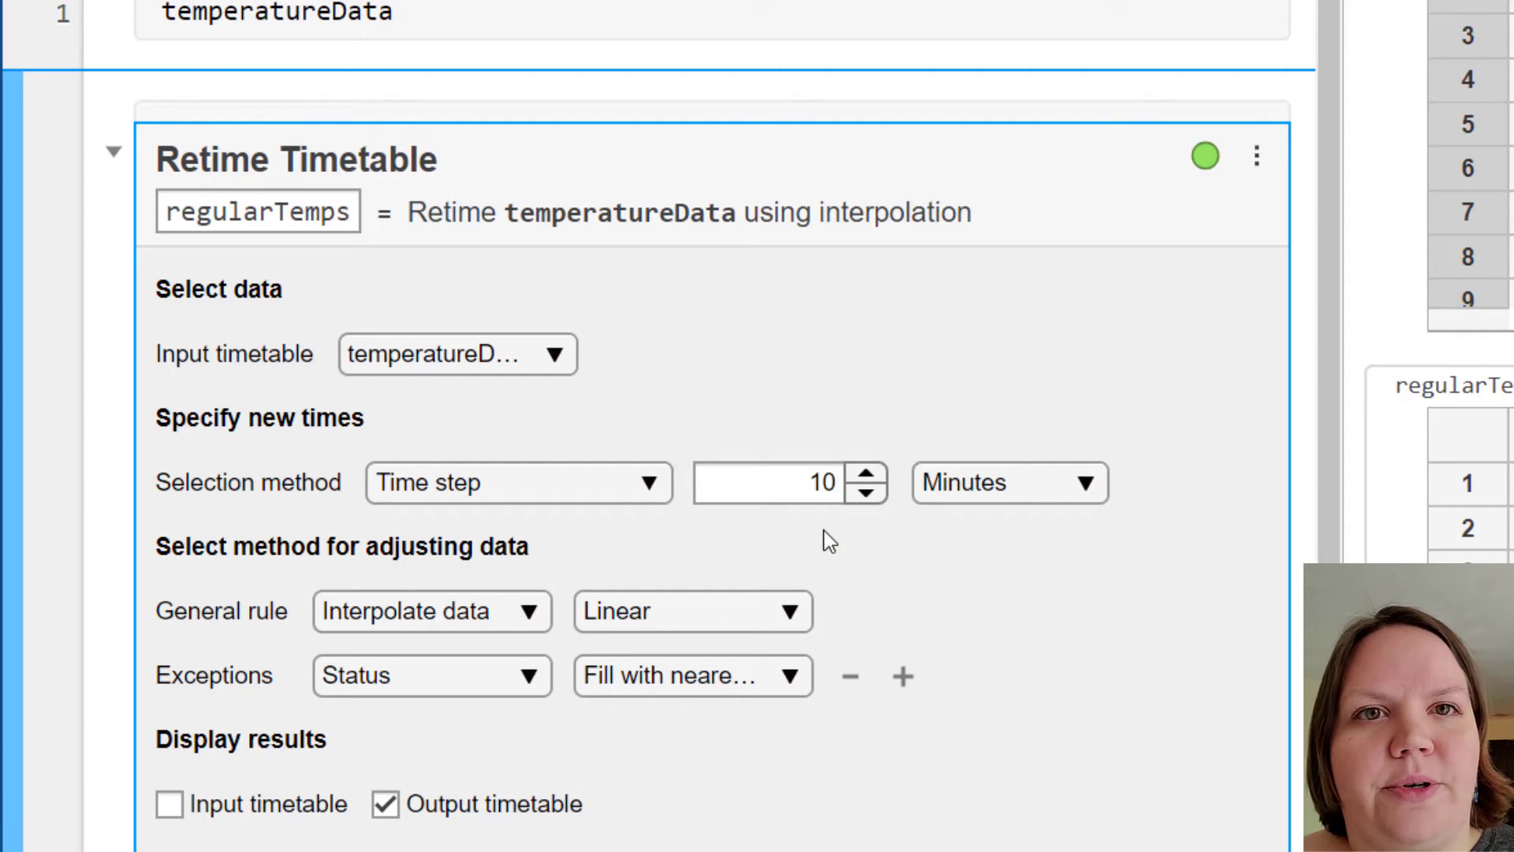
Step: Switch the general rule to Aggregate data using the Mean method
left_click(498, 617)
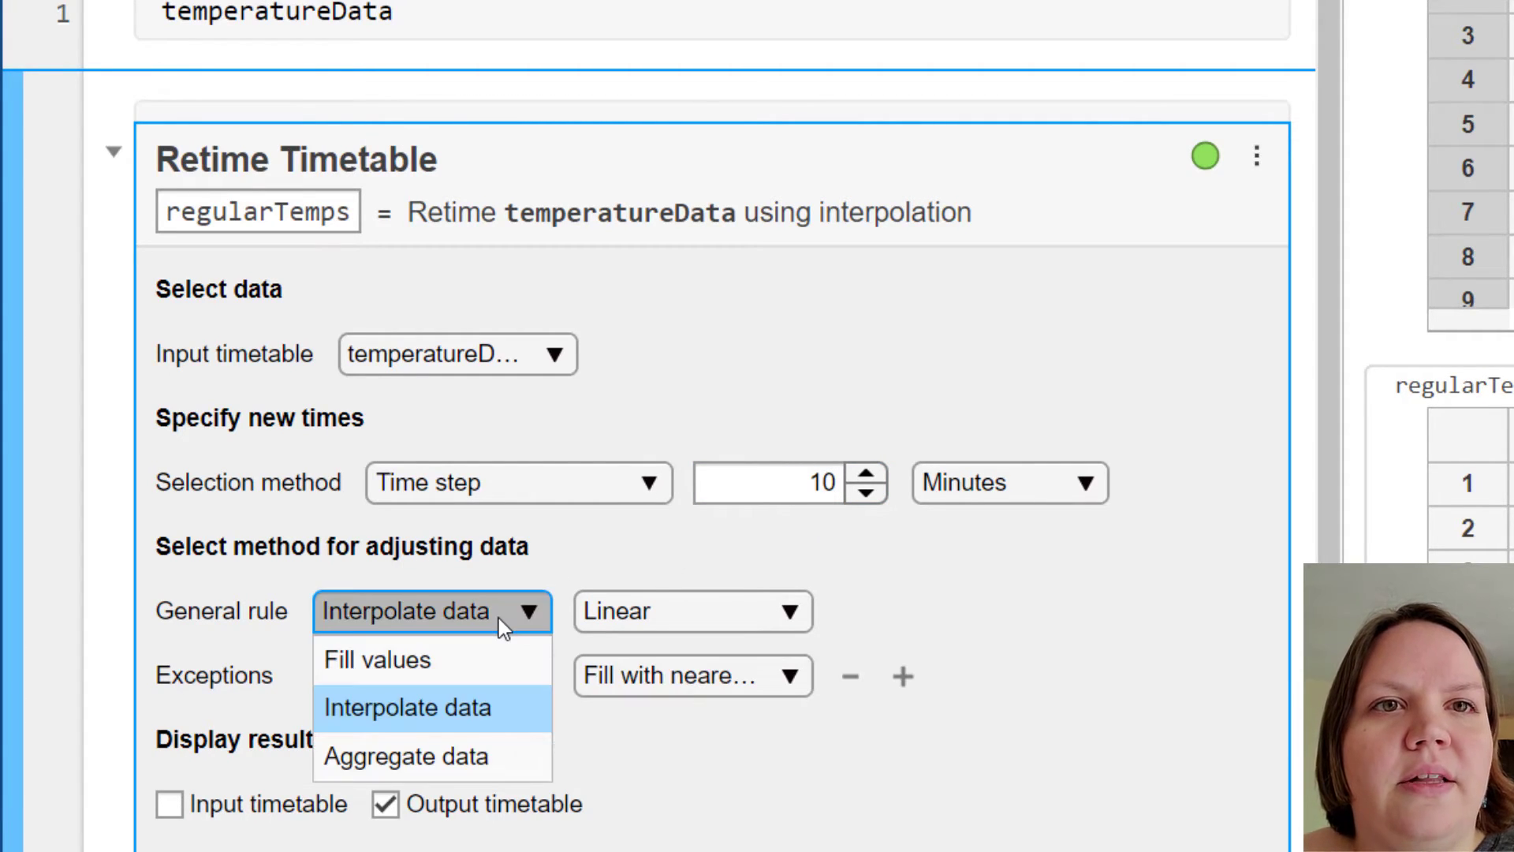
left_click(442, 759)
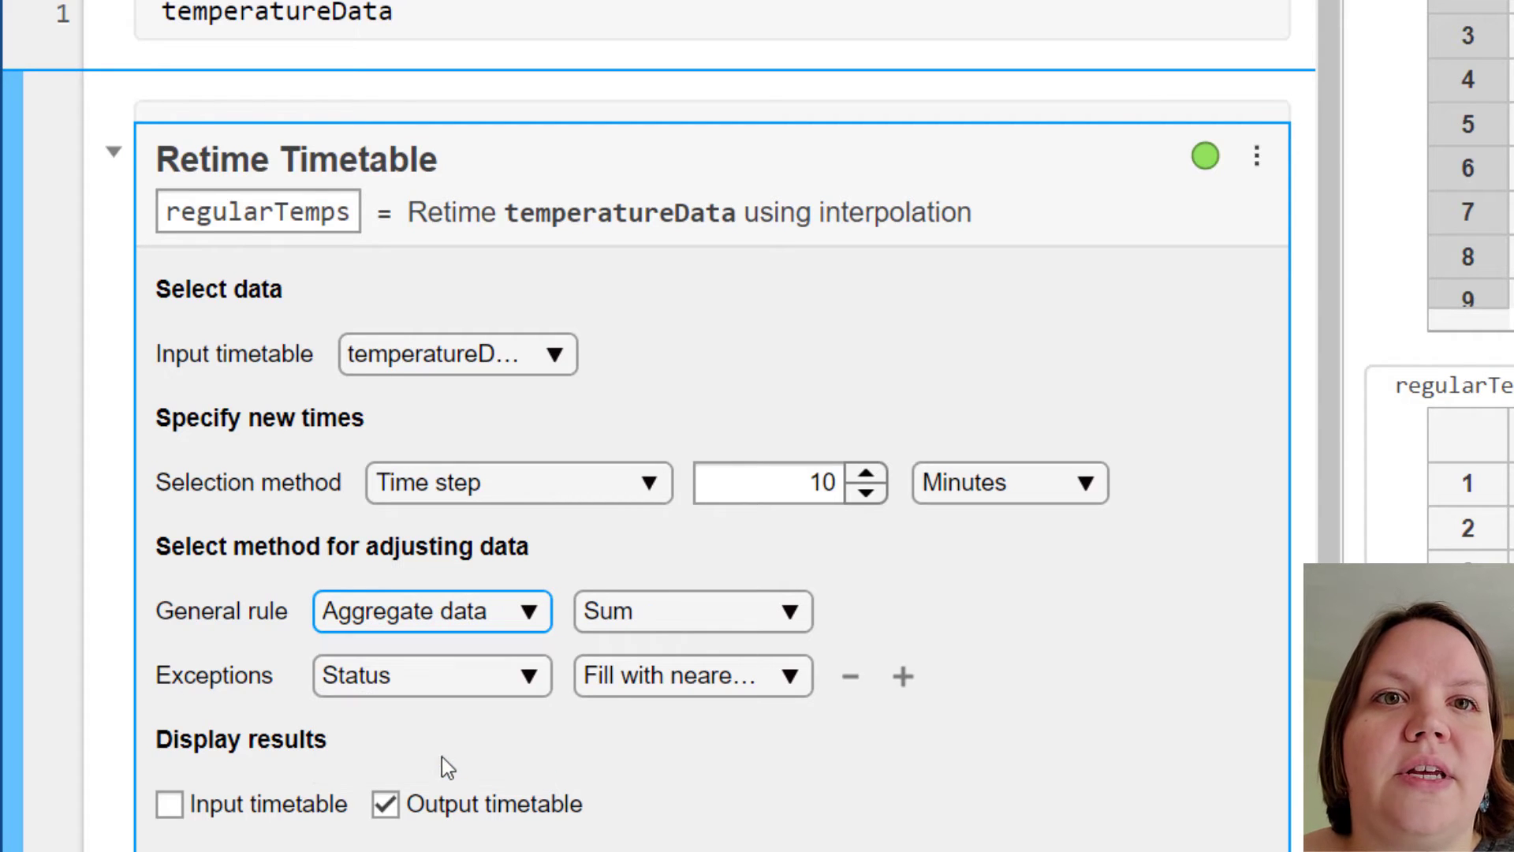
left_click(731, 622)
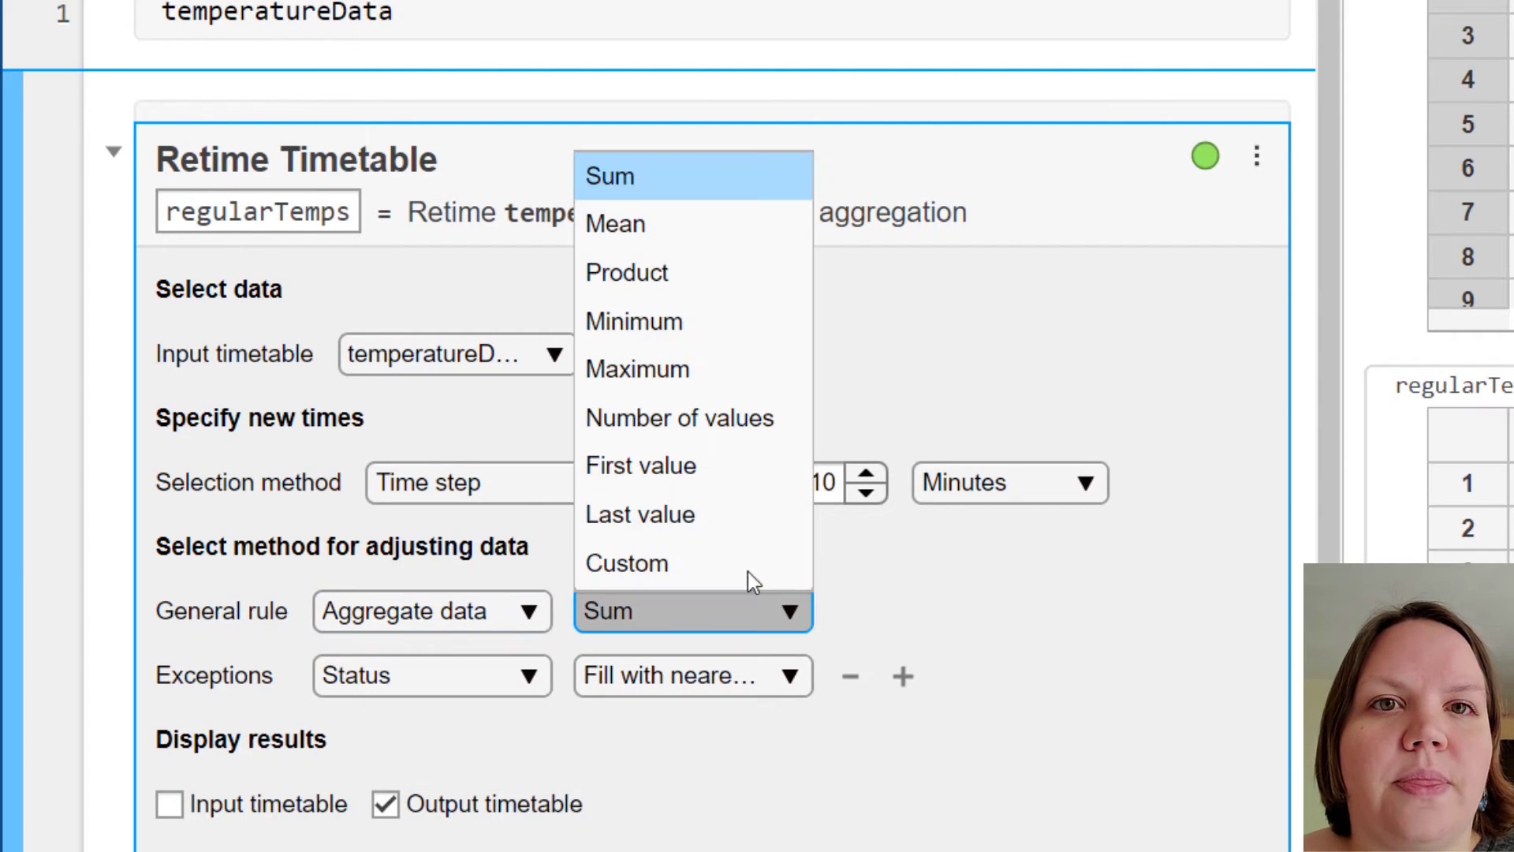
left_click(657, 248)
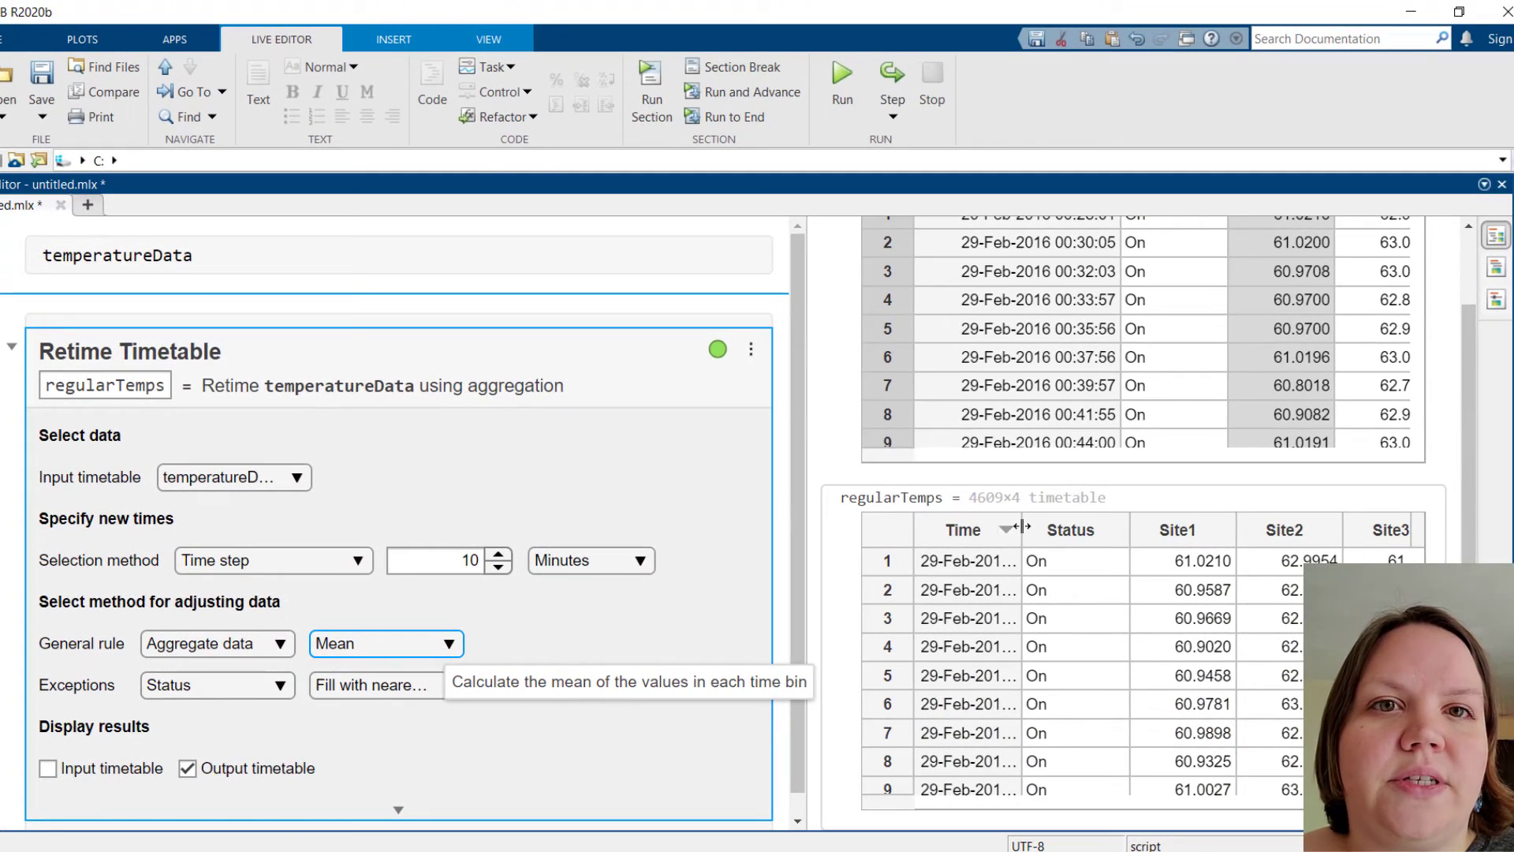
Step: Widen the regularTemps Time column and display the generated code, reviewing both retime statements
left_click_drag(1022, 527, 1101, 532)
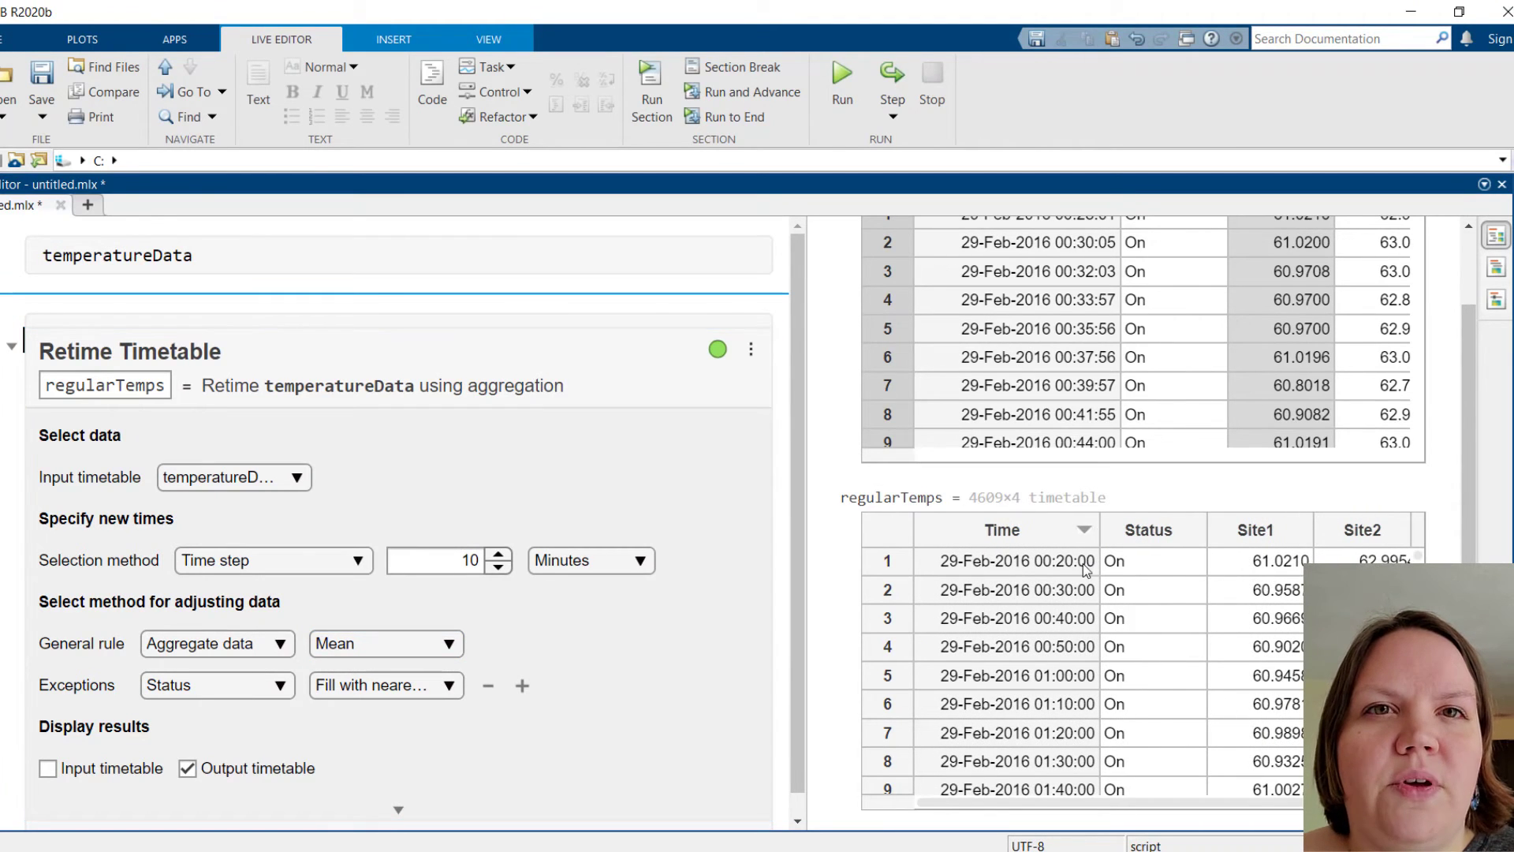
left_click(399, 810)
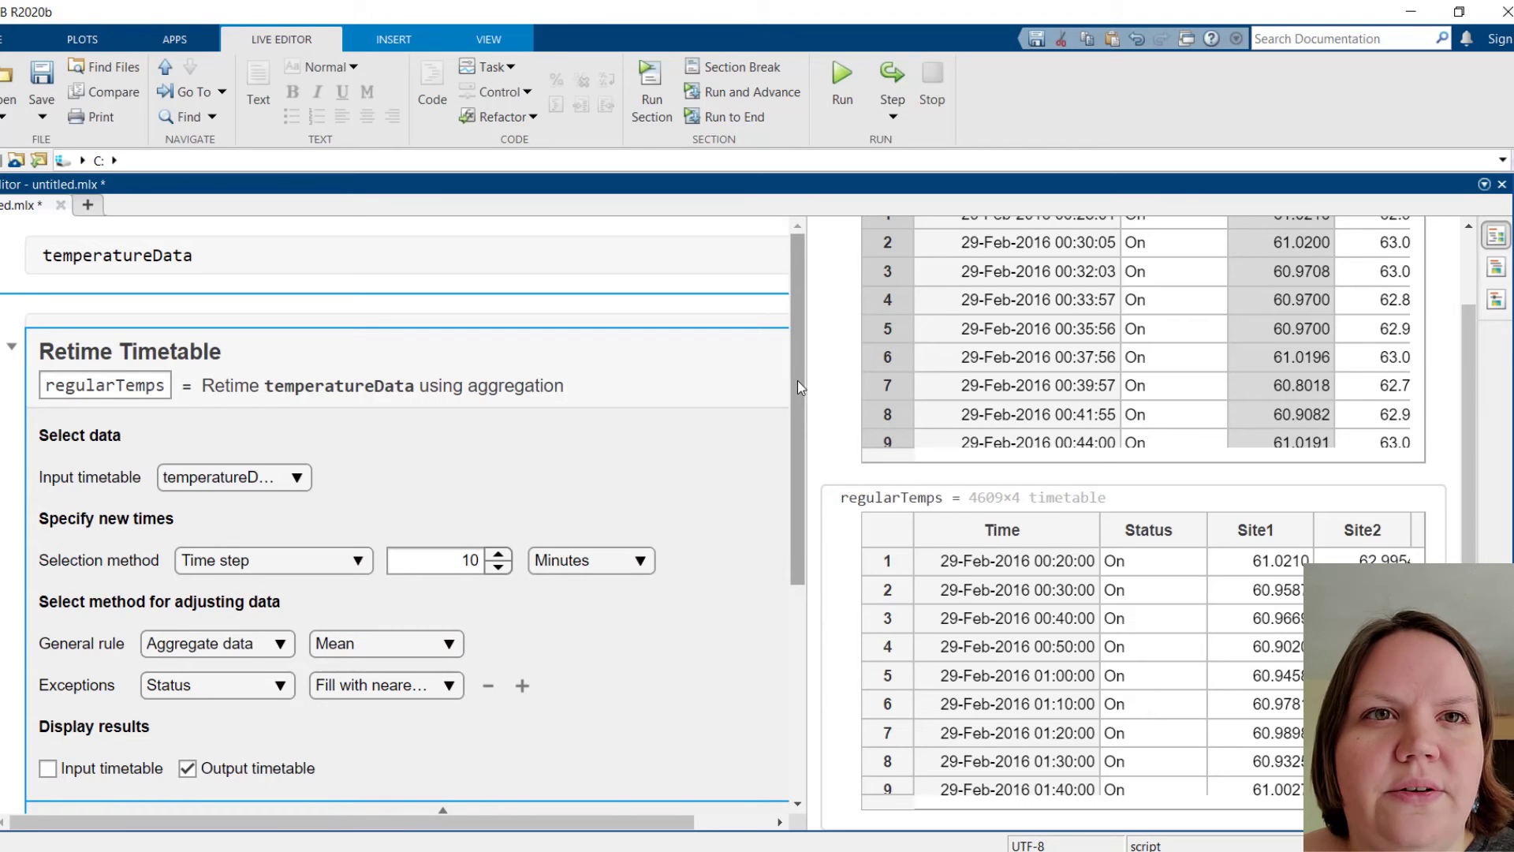
left_click_drag(797, 424, 764, 622)
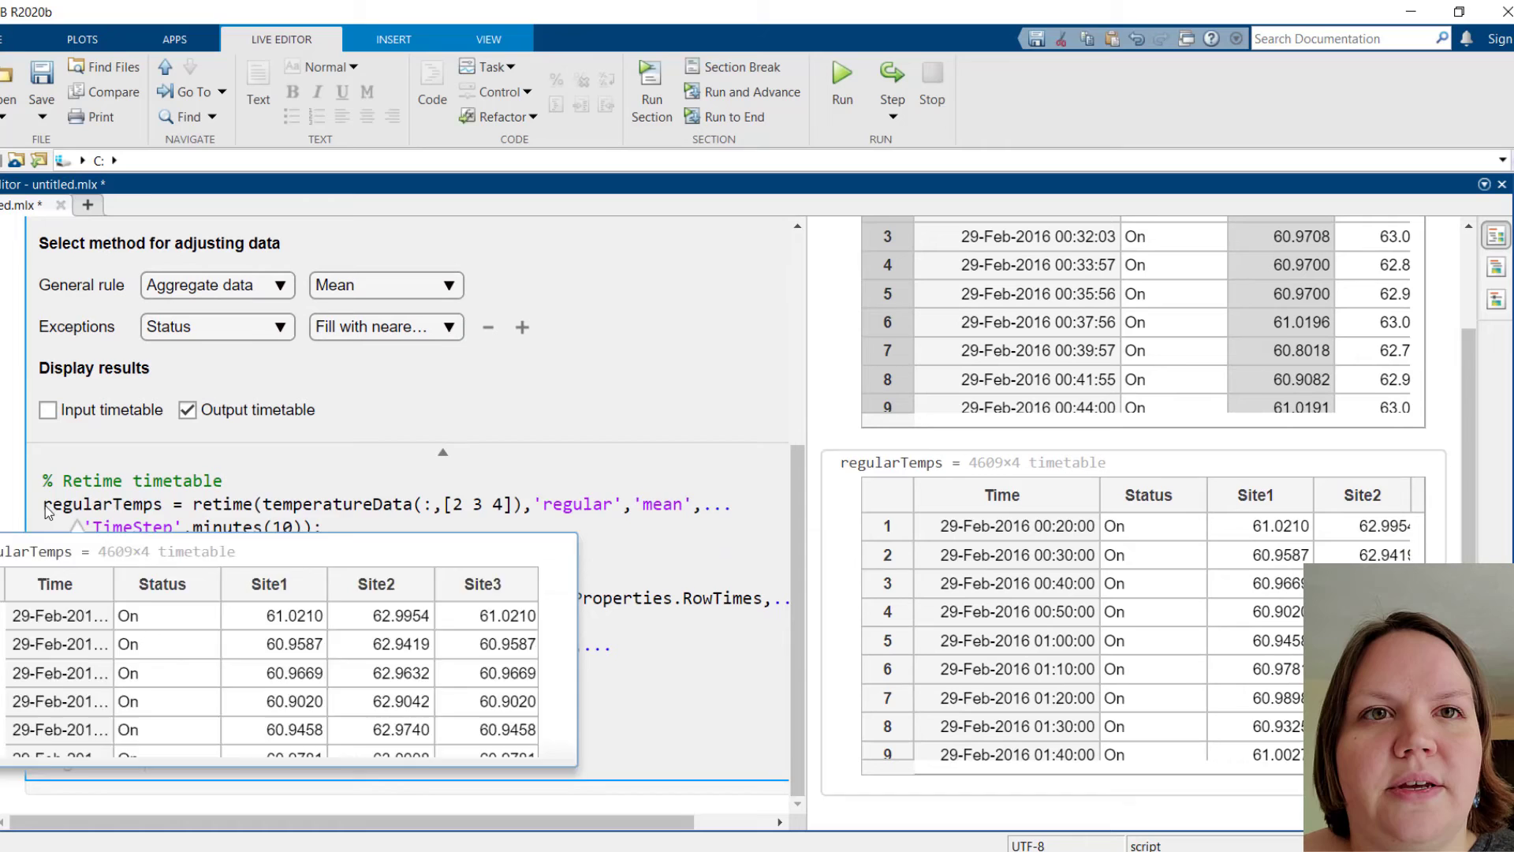
left_click_drag(45, 502, 325, 528)
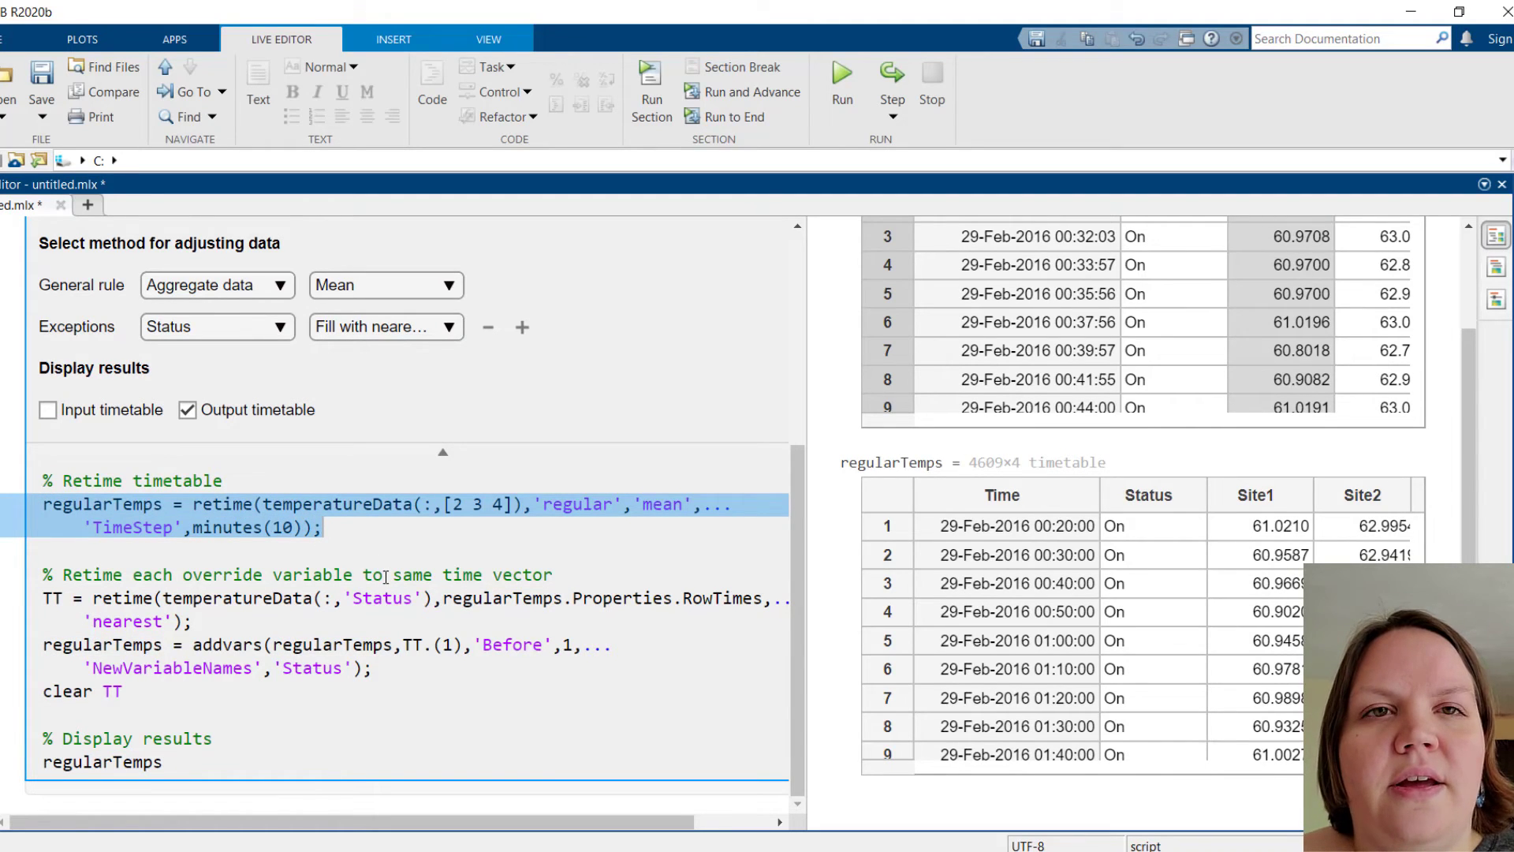
left_click_drag(43, 601, 203, 625)
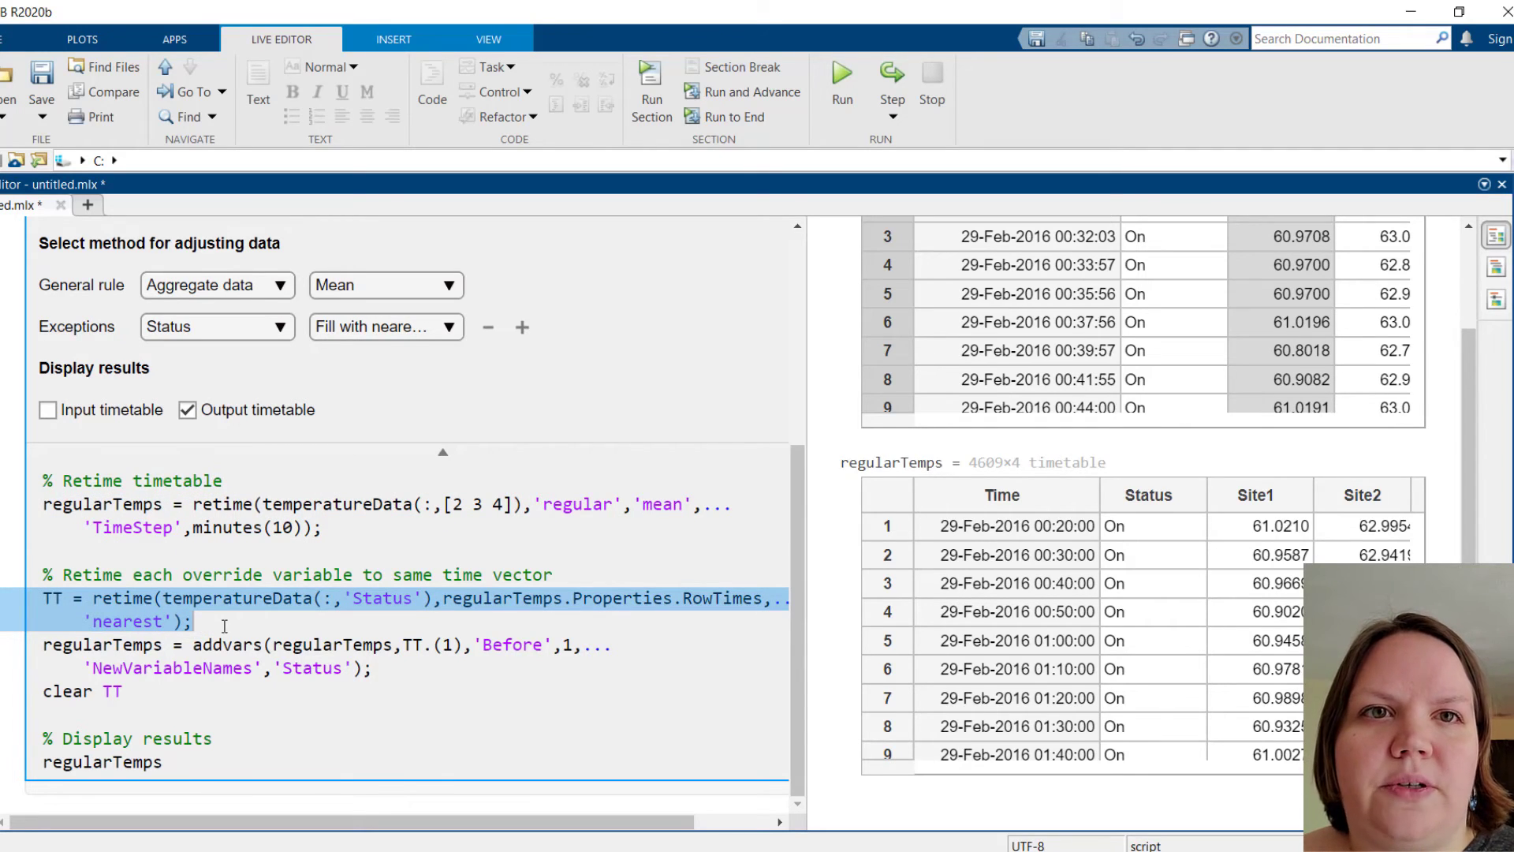
left_click(225, 625)
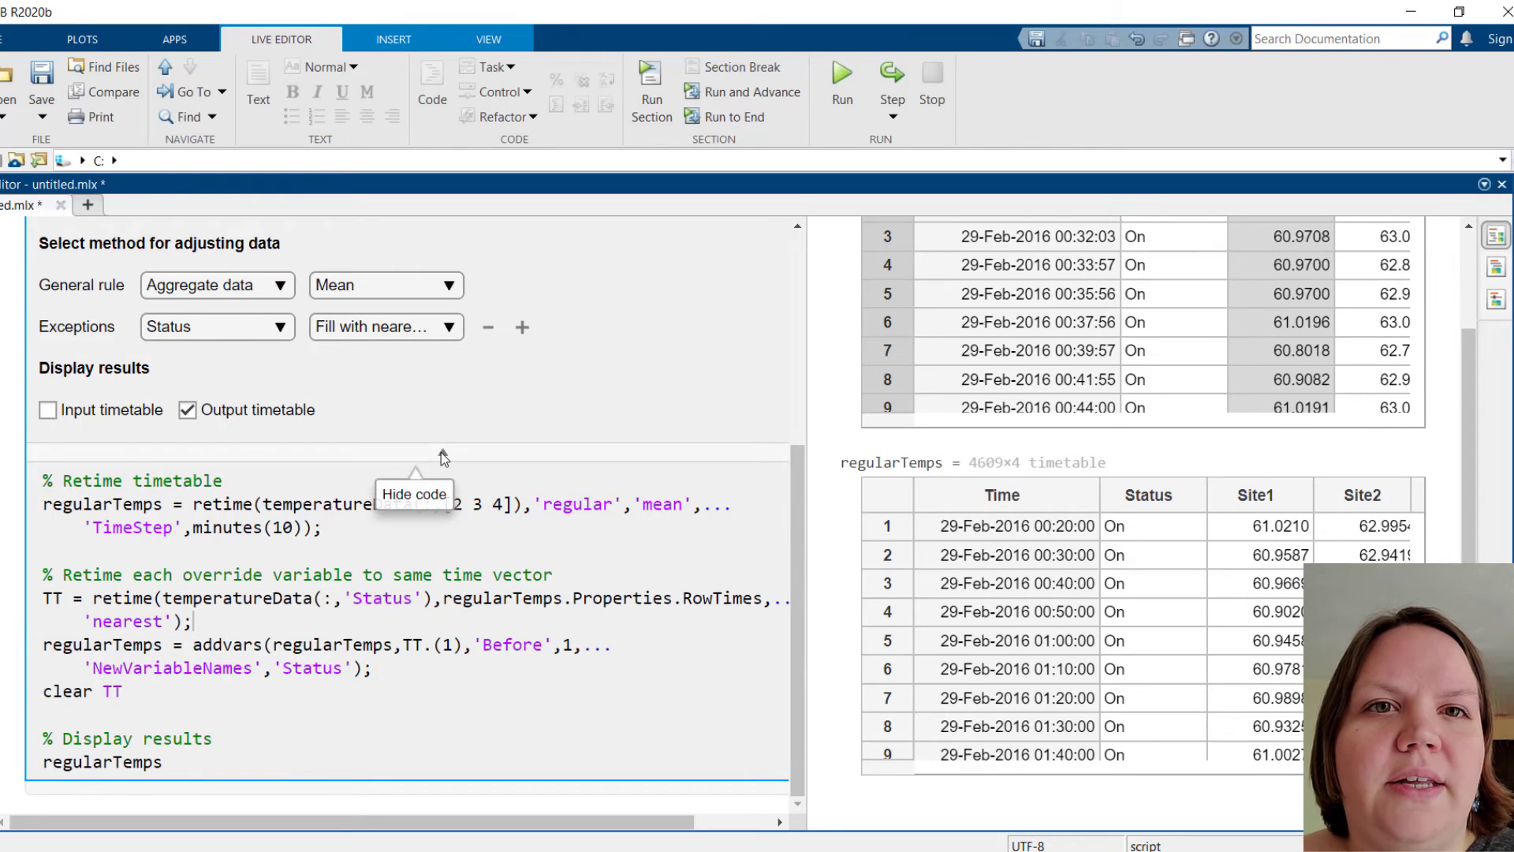
Step: Hide the code and convert the Retime Timetable task into editable retime and addvars statements
left_click(441, 452)
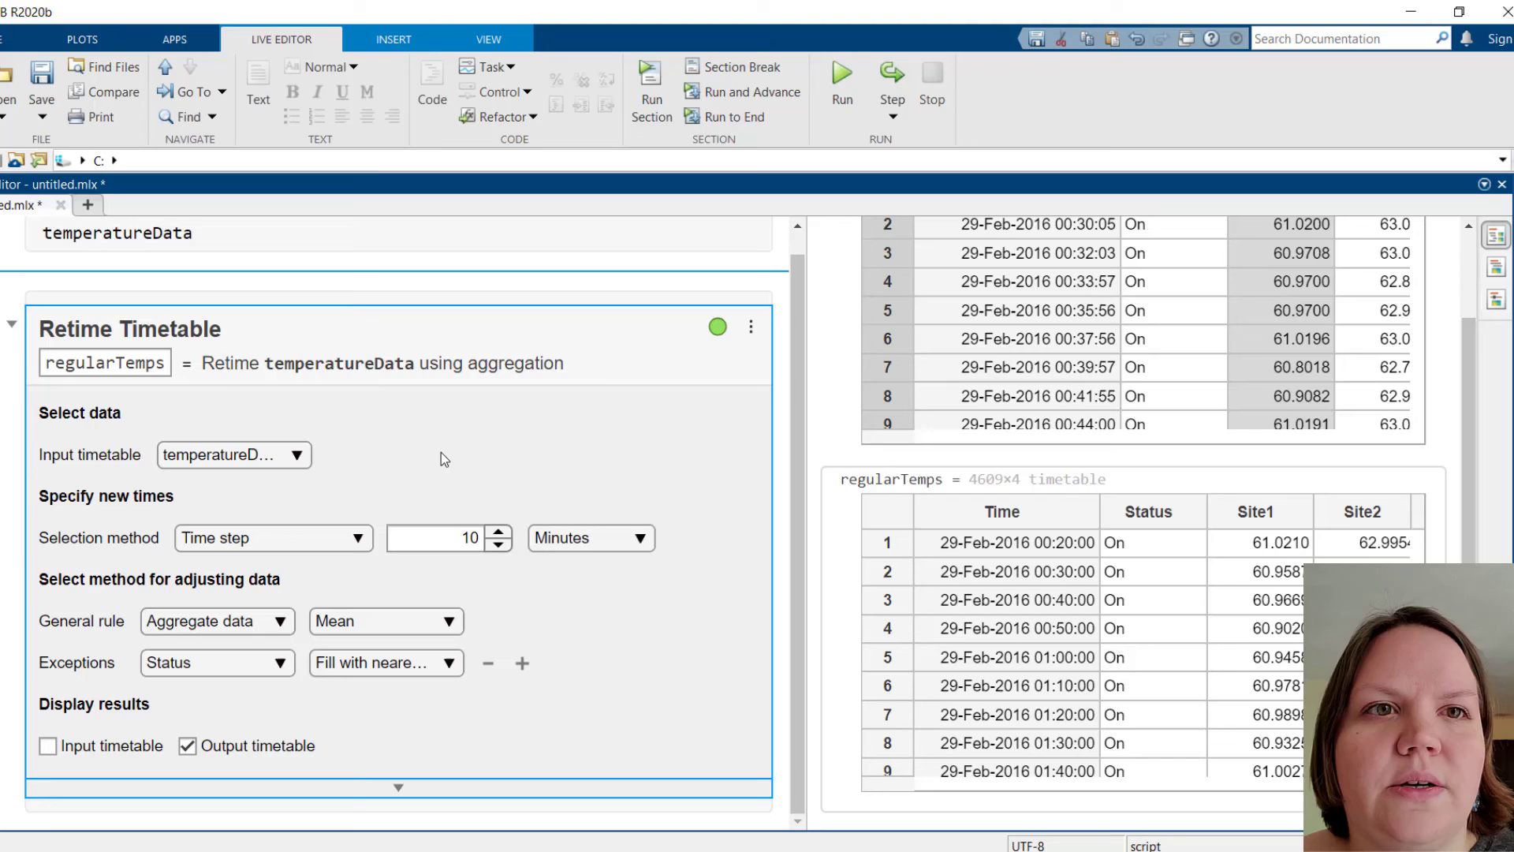
left_click(13, 324)
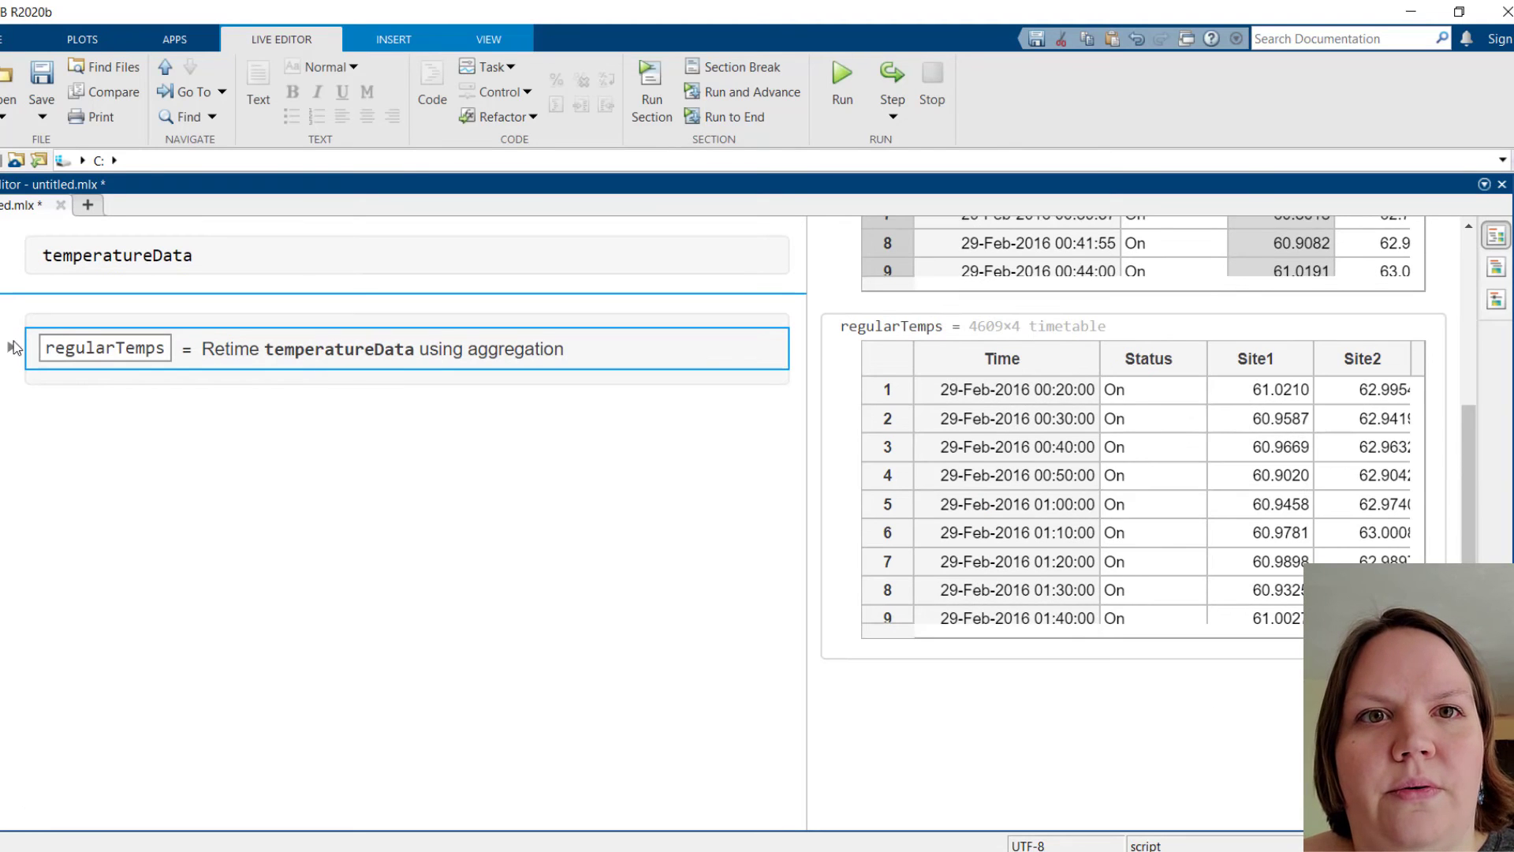
left_click(14, 347)
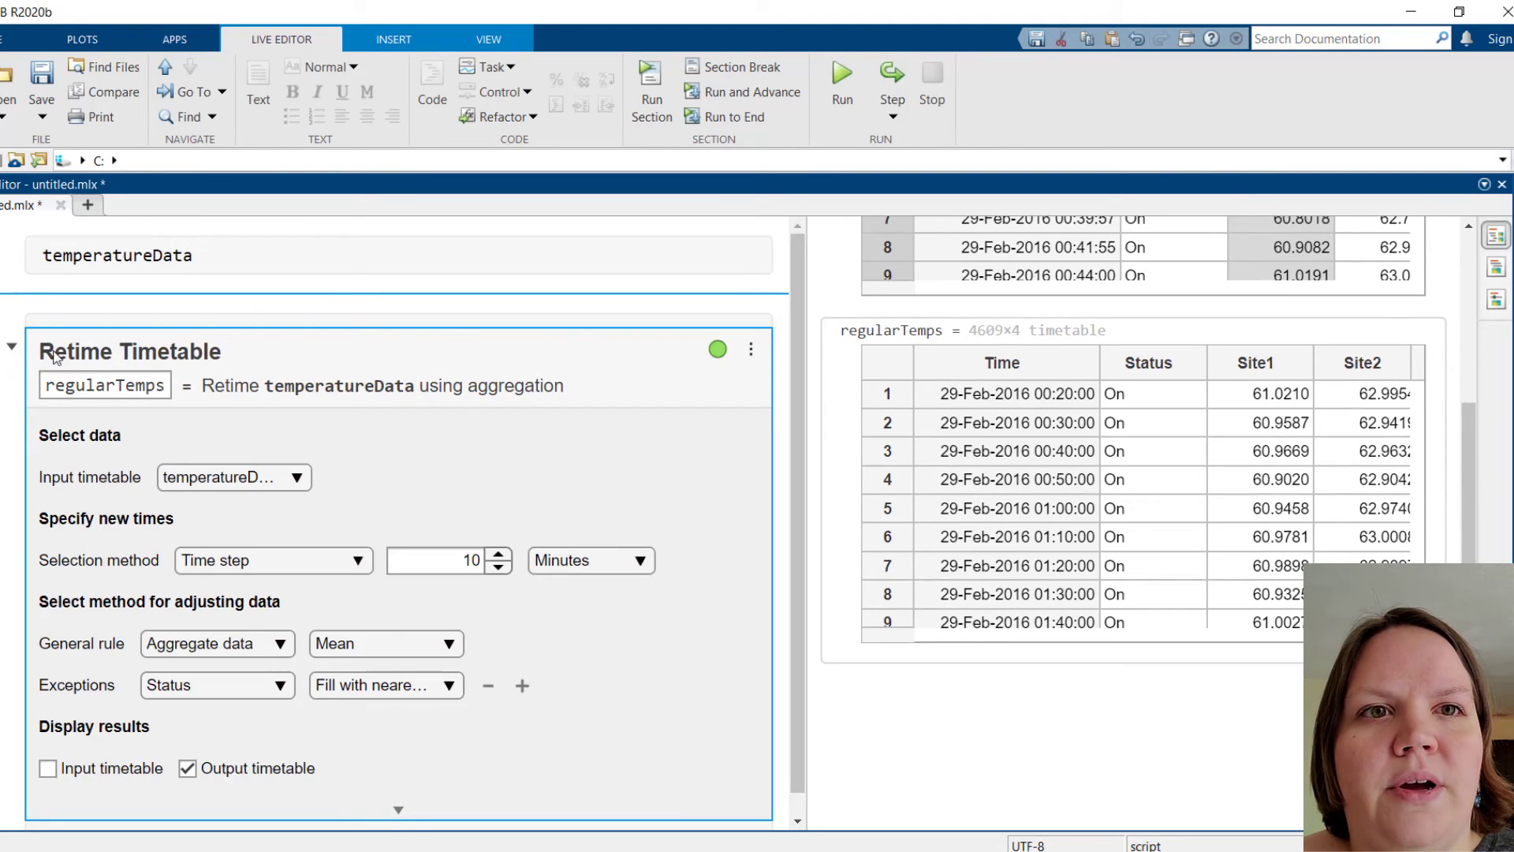
left_click(751, 350)
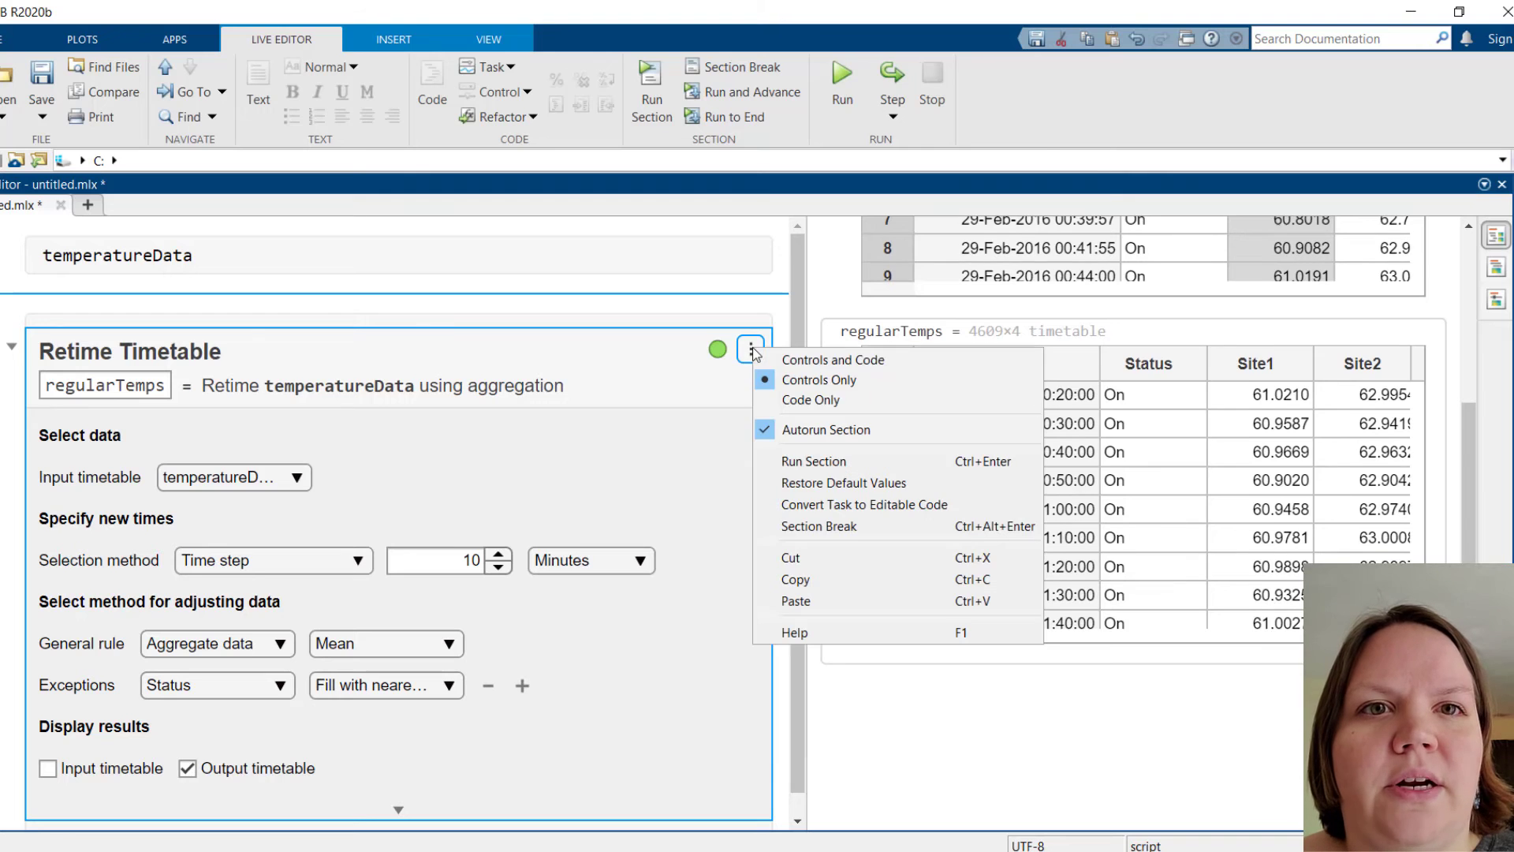
left_click(810, 505)
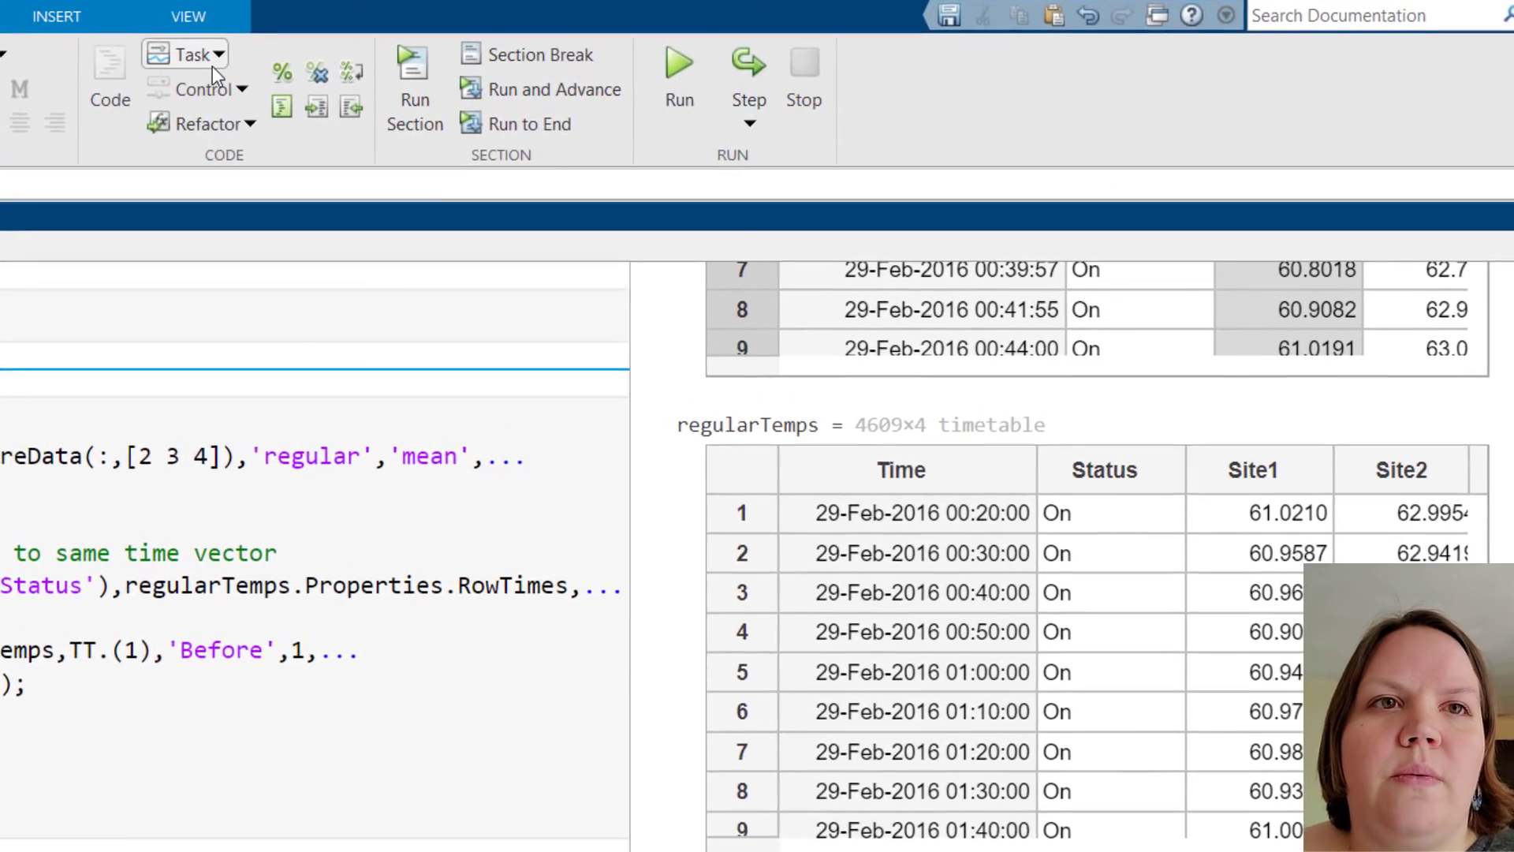
Step: Show the Live Editor task gallery with its Data Preprocessing and Tables and Timetables tasks
left_click(146, 57)
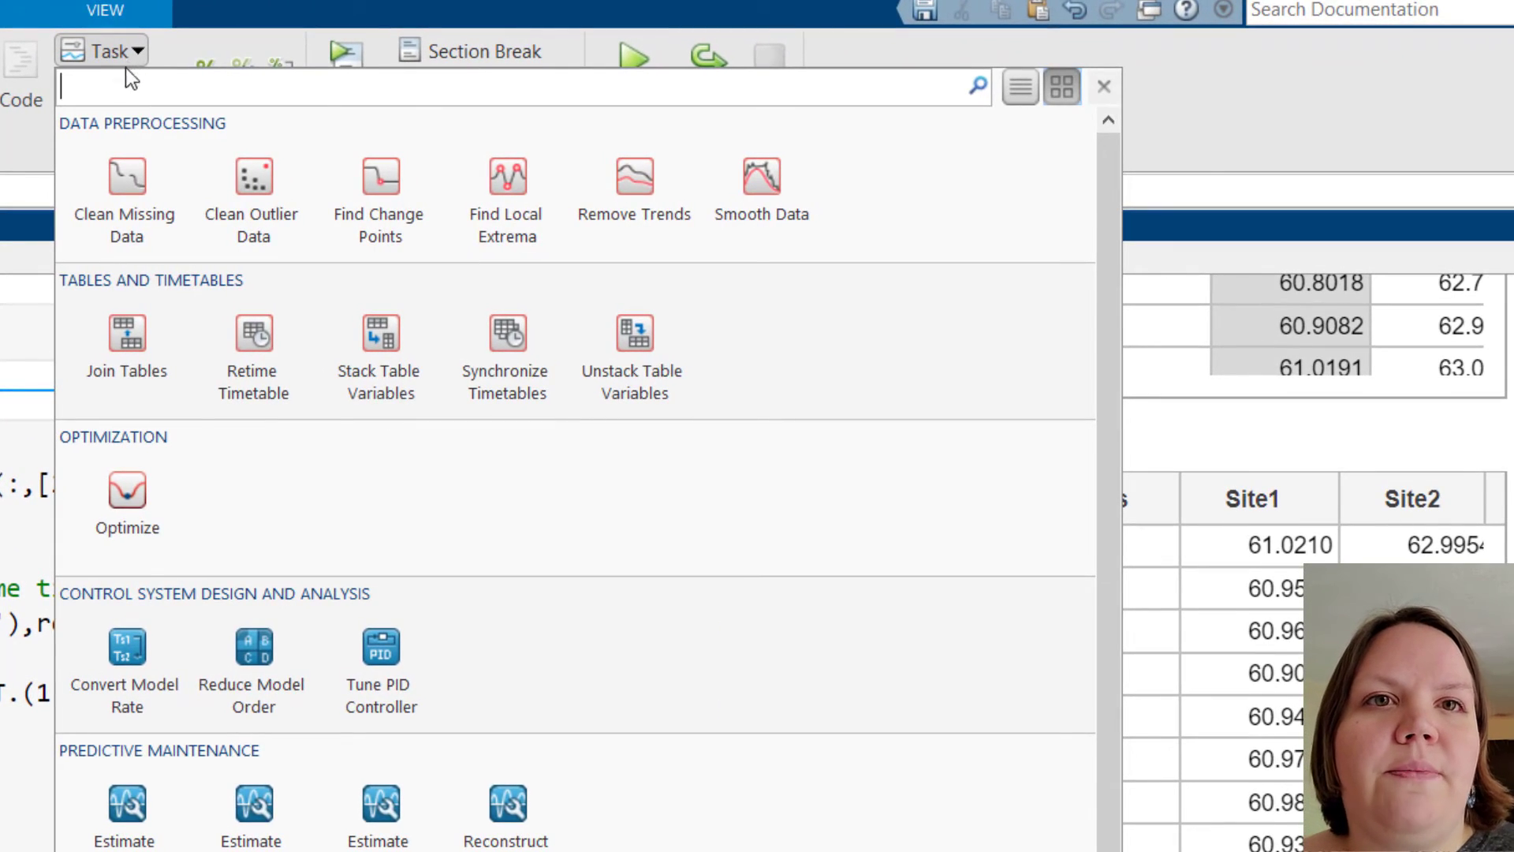